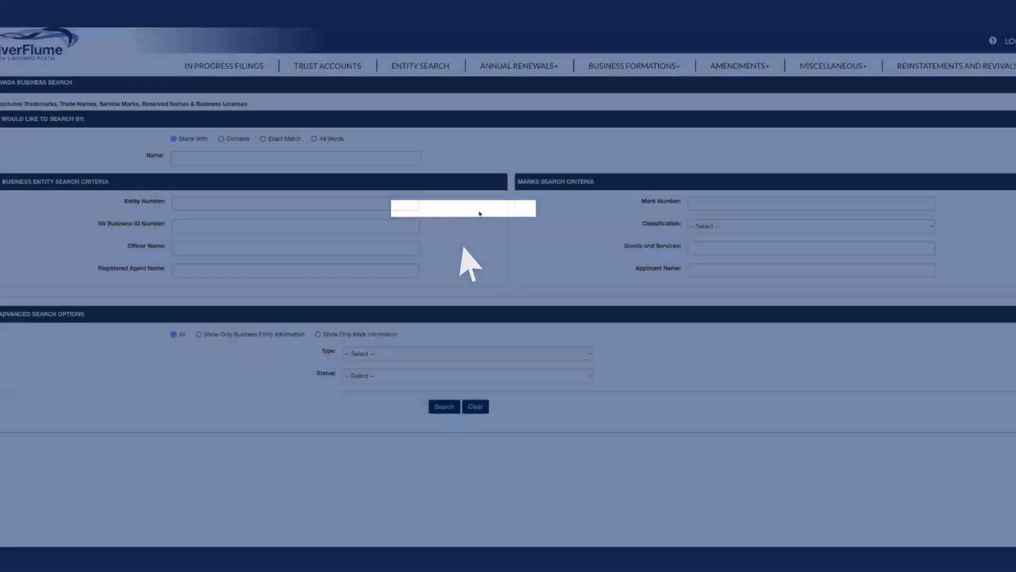
# Search the business registry by the entity number and open the matching business for management
pyautogui.click(413, 207)
pyautogui.hotkey('ctrl', 'v')
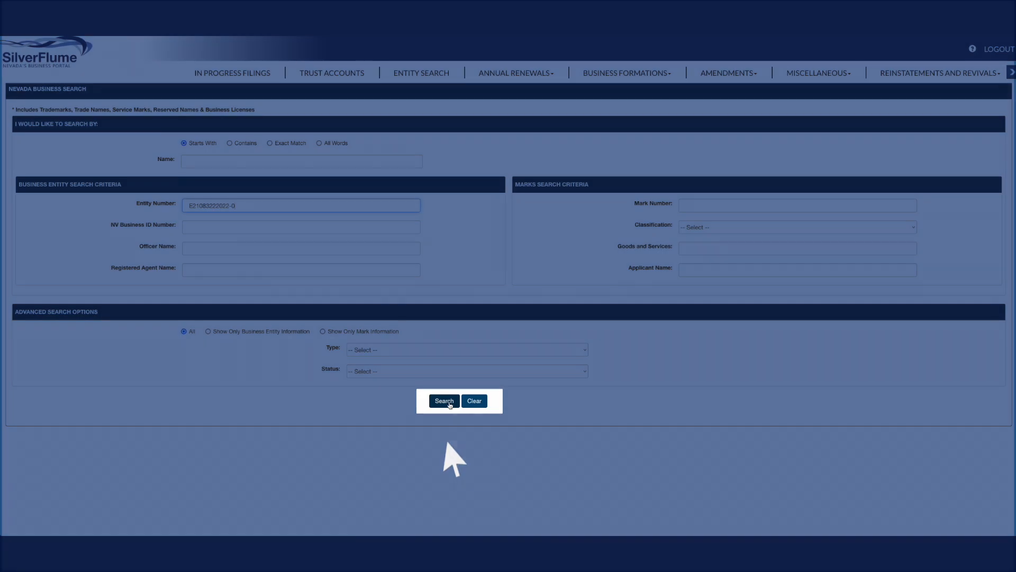
pyautogui.click(450, 406)
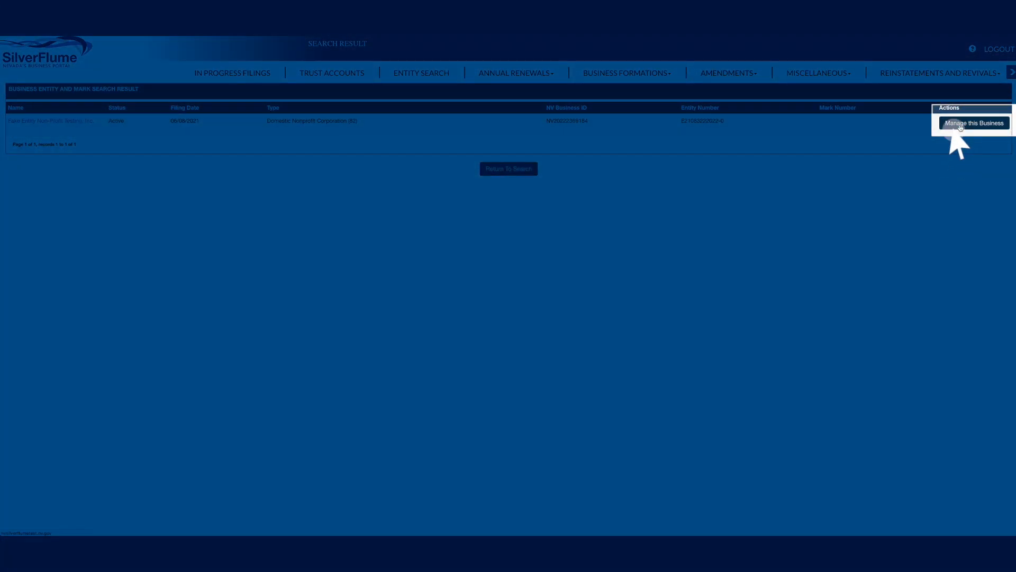
pyautogui.click(960, 127)
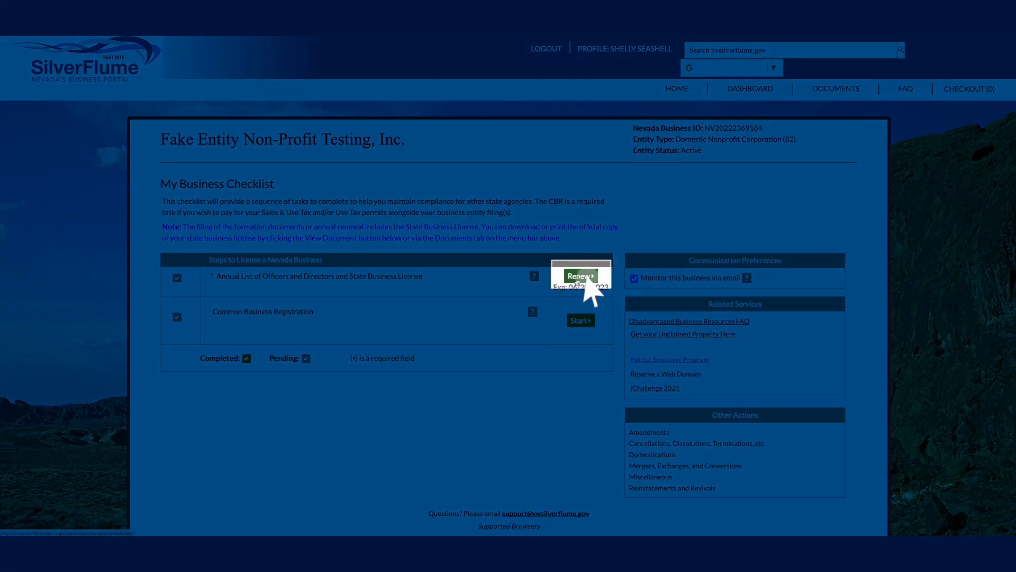
# Start renewing the Annual List of Officers and Directors and declare that the Charitable Solicitation Registration Statement is required
pyautogui.click(576, 276)
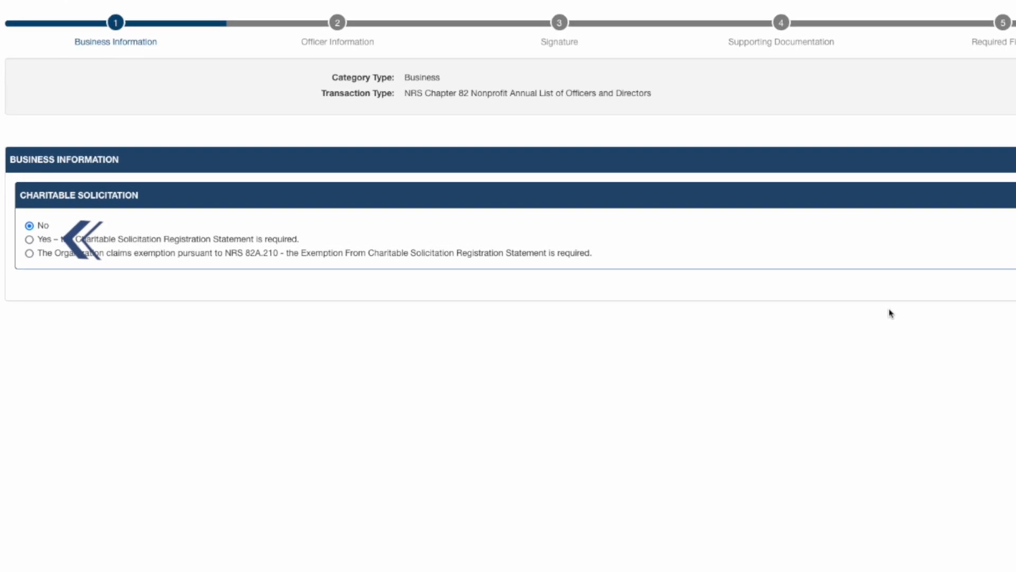
pyautogui.click(30, 239)
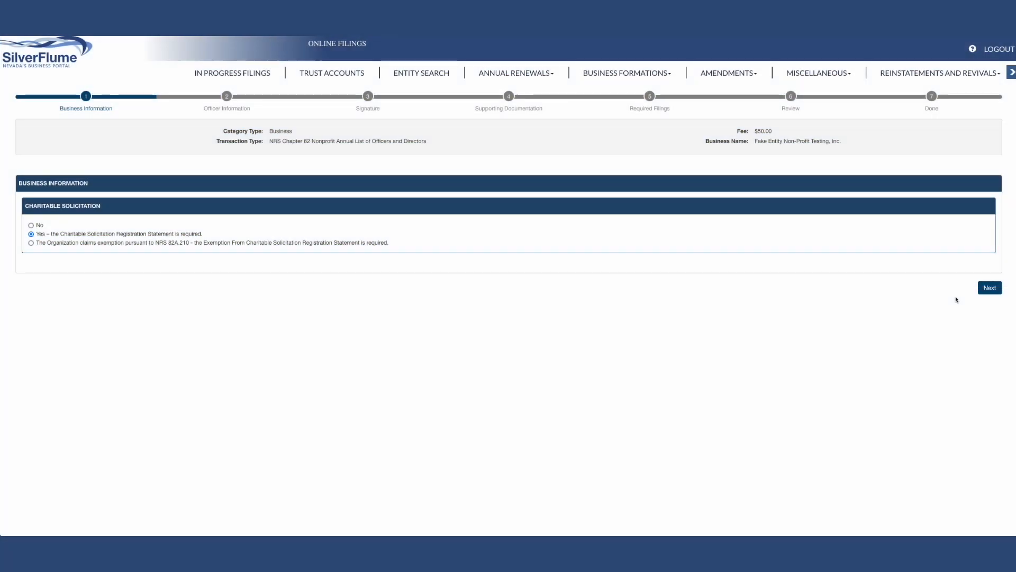
pyautogui.click(988, 289)
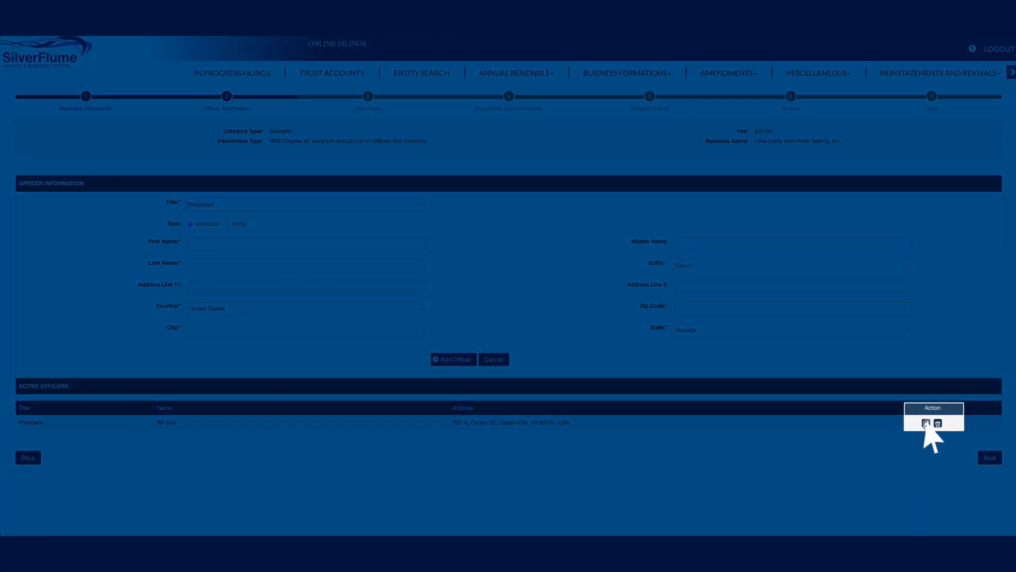
# Correct the street number in the existing president's address and update the officer record
pyautogui.click(925, 423)
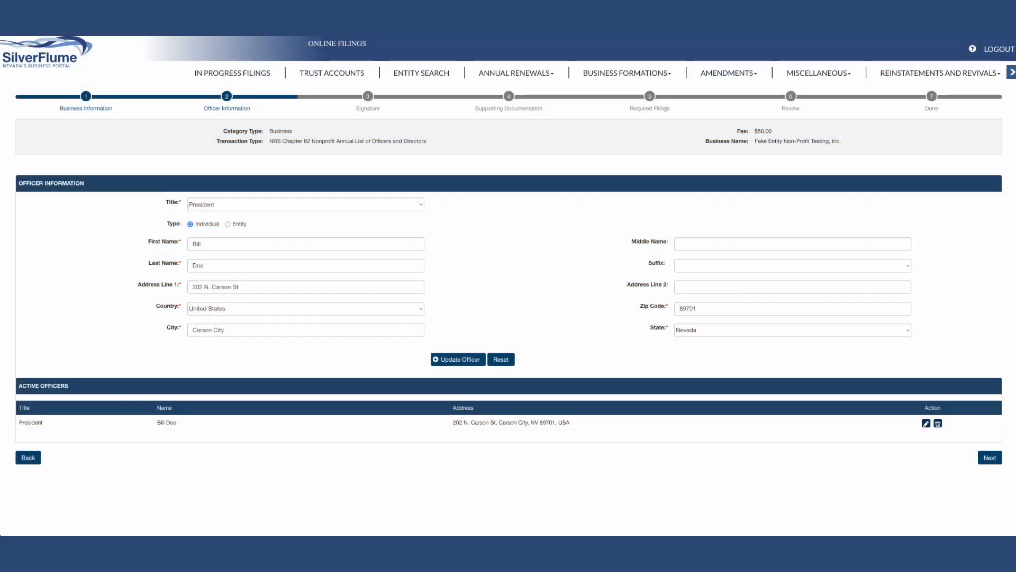
pyautogui.click(203, 289)
pyautogui.press('BackSpace')
pyautogui.write('1')
pyautogui.click(460, 359)
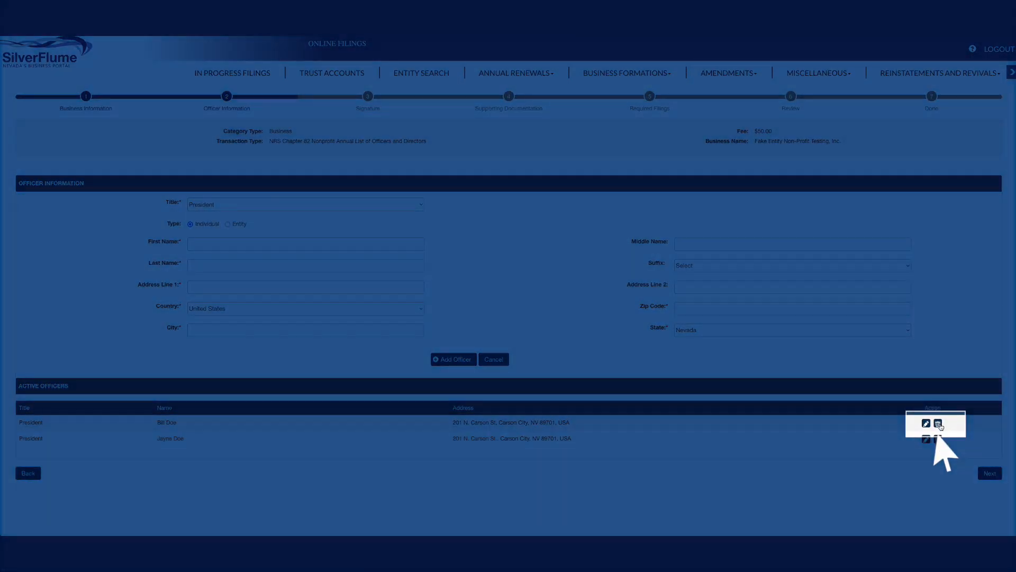
# Delete the first president from the active officers and continue to the signature stage
pyautogui.click(937, 423)
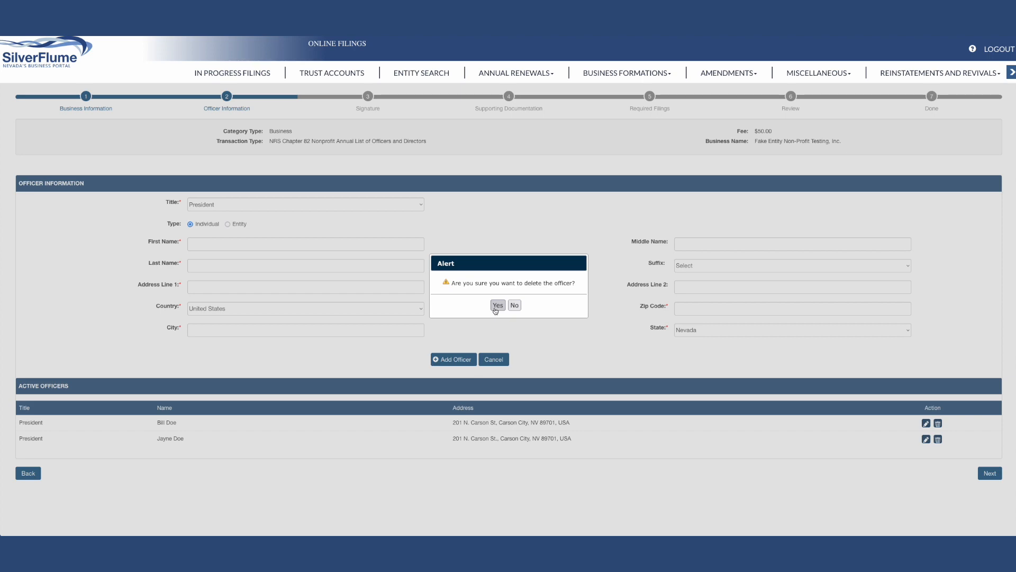
pyautogui.click(497, 305)
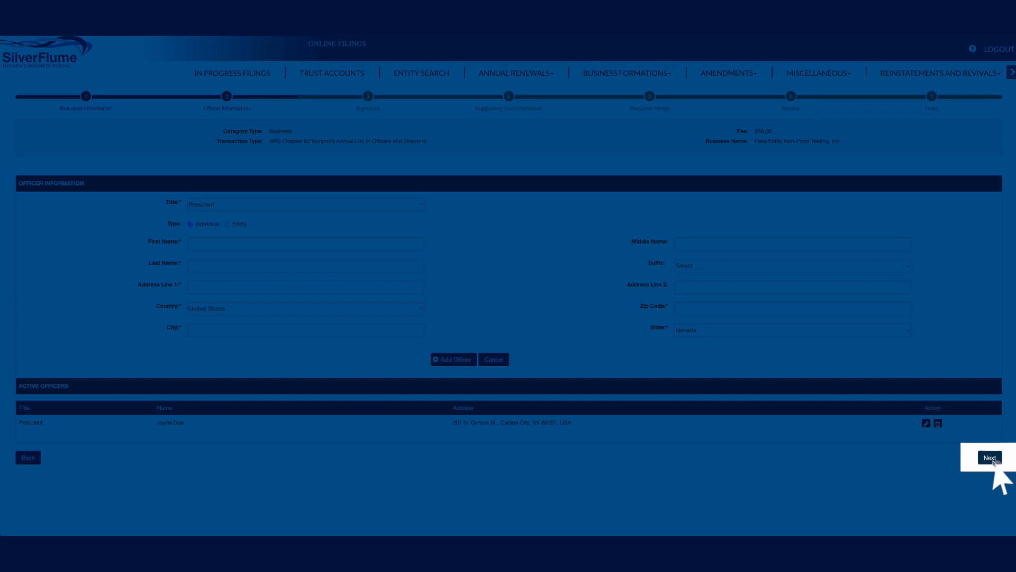
pyautogui.click(991, 458)
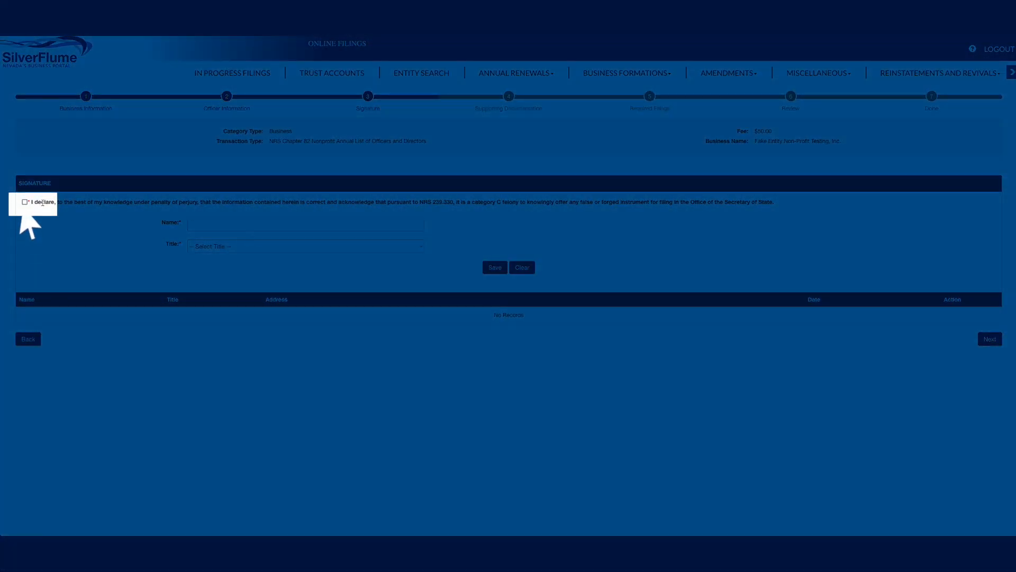
# Accept the perjury declaration and save a signature with the signer's full name and the title Secretary
pyautogui.click(24, 202)
pyautogui.click(189, 226)
pyautogui.write('Bill Doe')
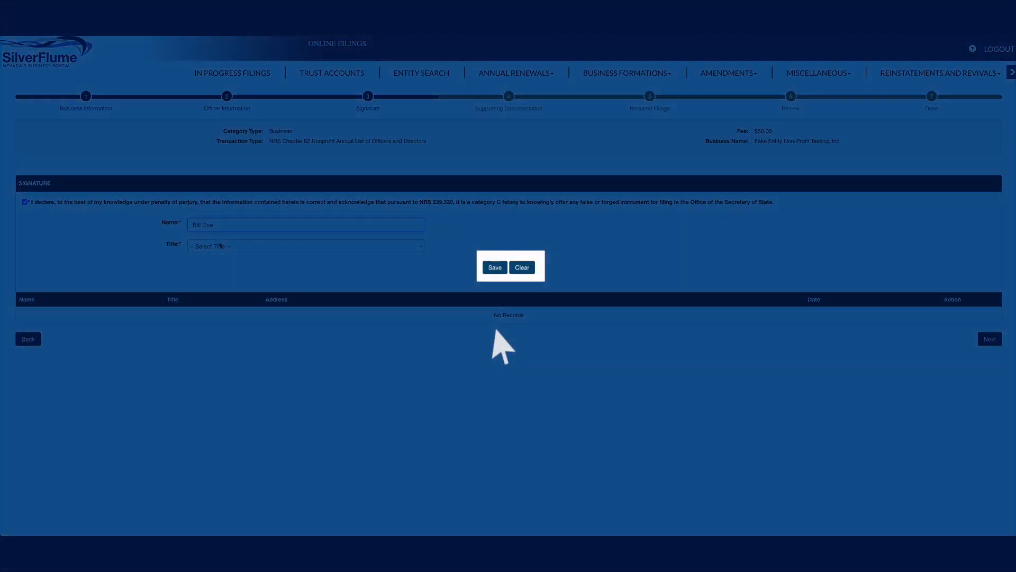
pyautogui.click(223, 247)
pyautogui.click(223, 263)
pyautogui.click(493, 268)
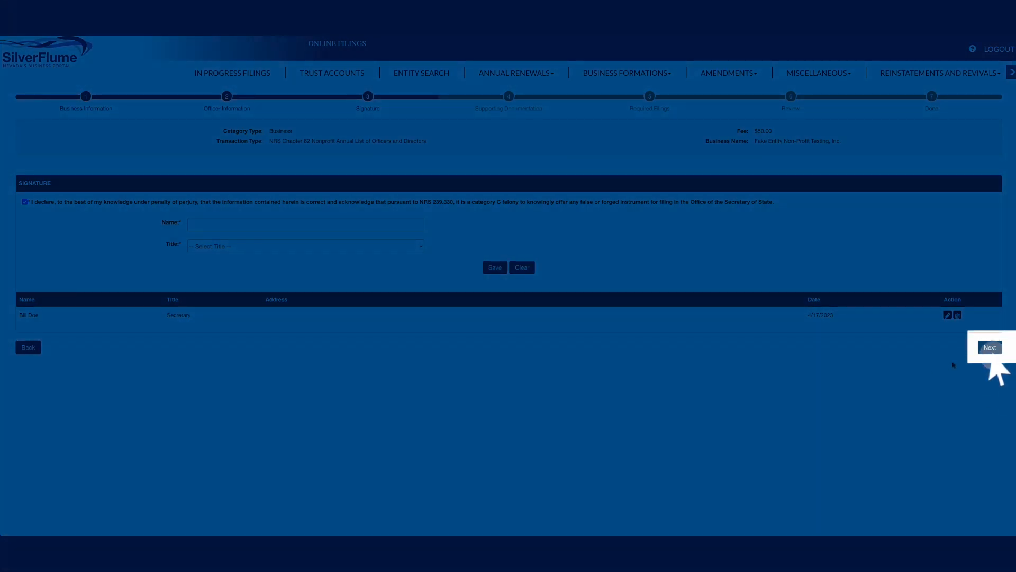
pyautogui.click(990, 347)
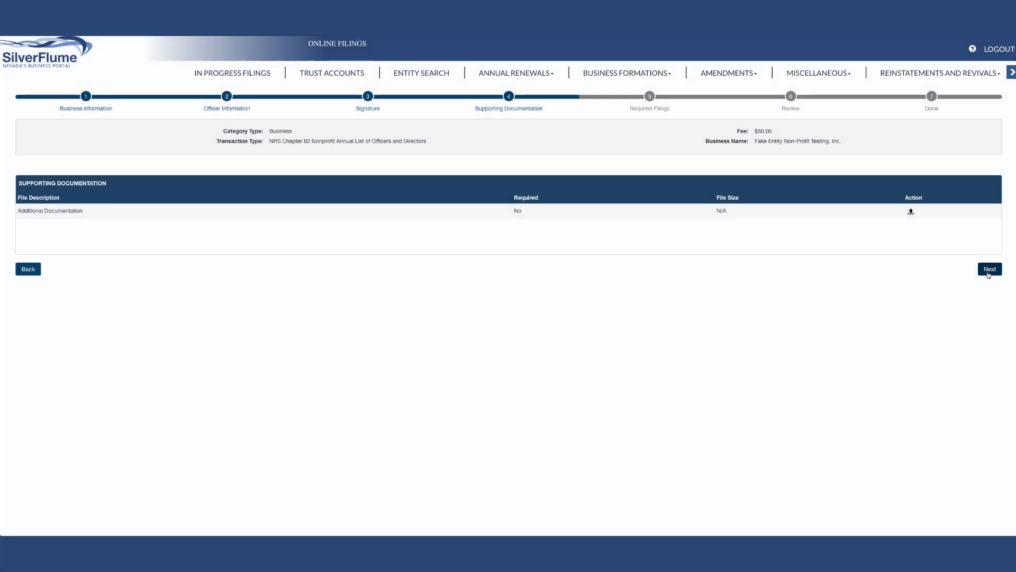
# Skip the optional supporting documentation and start the required Charitable Solicitation Registration Statement filing
pyautogui.click(988, 270)
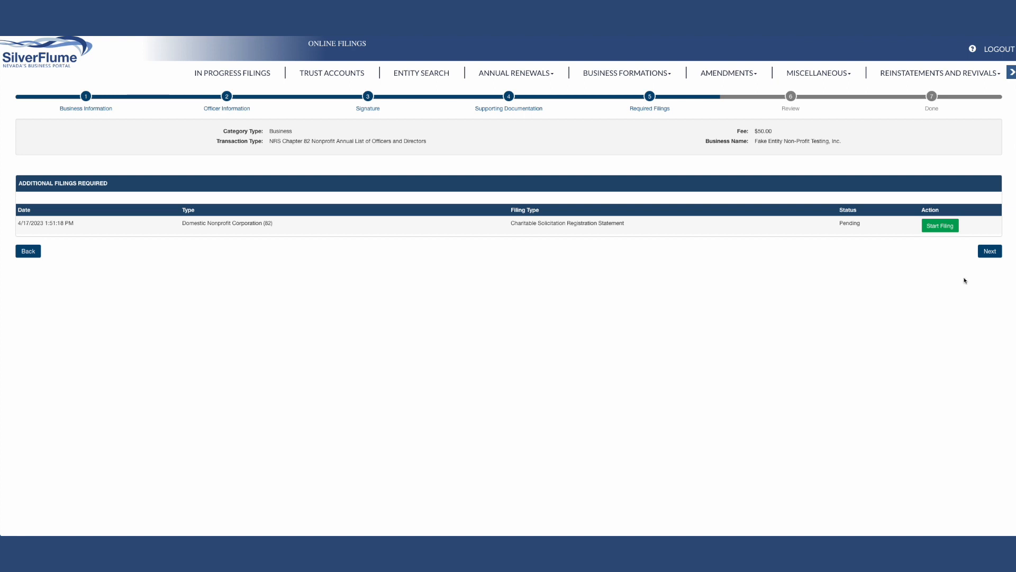
pyautogui.click(940, 226)
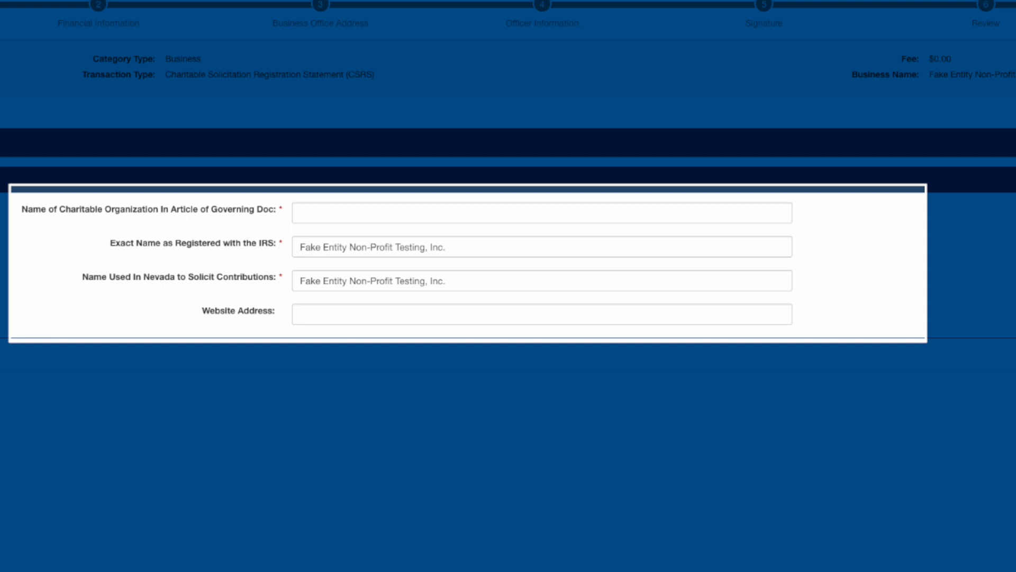
# Enter "Fake Entity Non-Profit Testing, Inc." as the charitable organization name in the governing document and continue to financial information
pyautogui.click(482, 215)
pyautogui.write('Fake E')
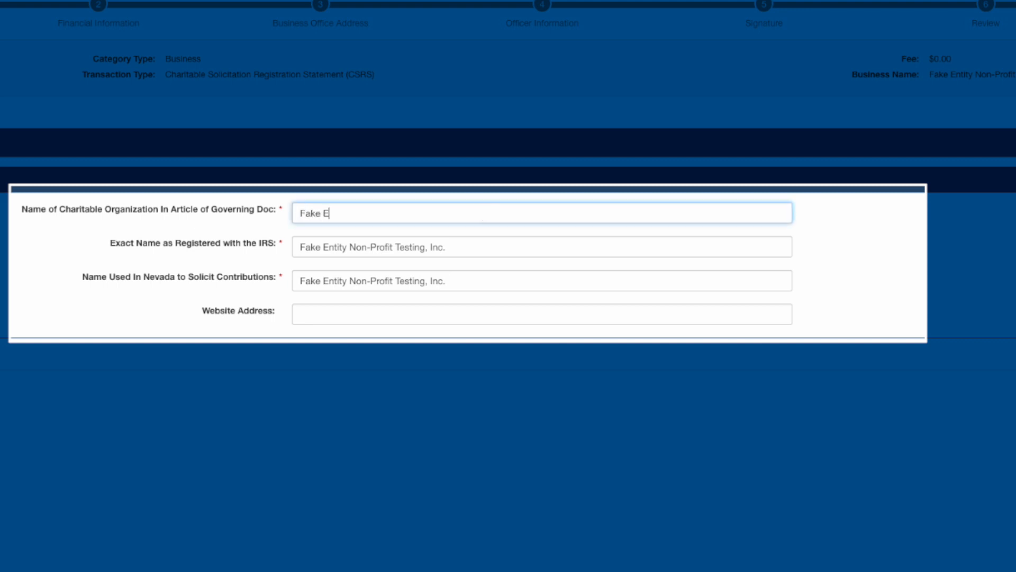
pyautogui.write('ntity Non-Profit Testing, I')
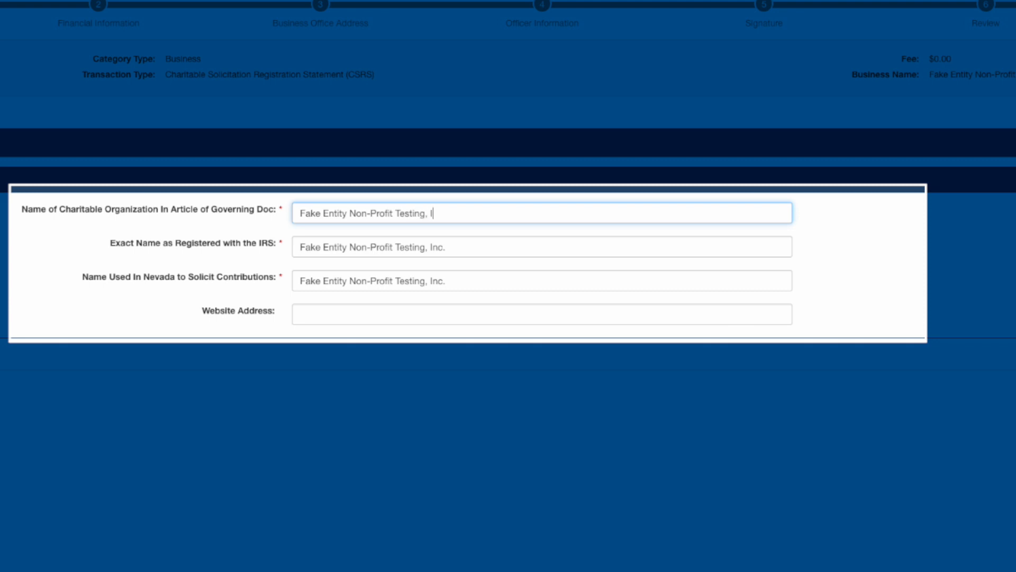
pyautogui.write('nc.')
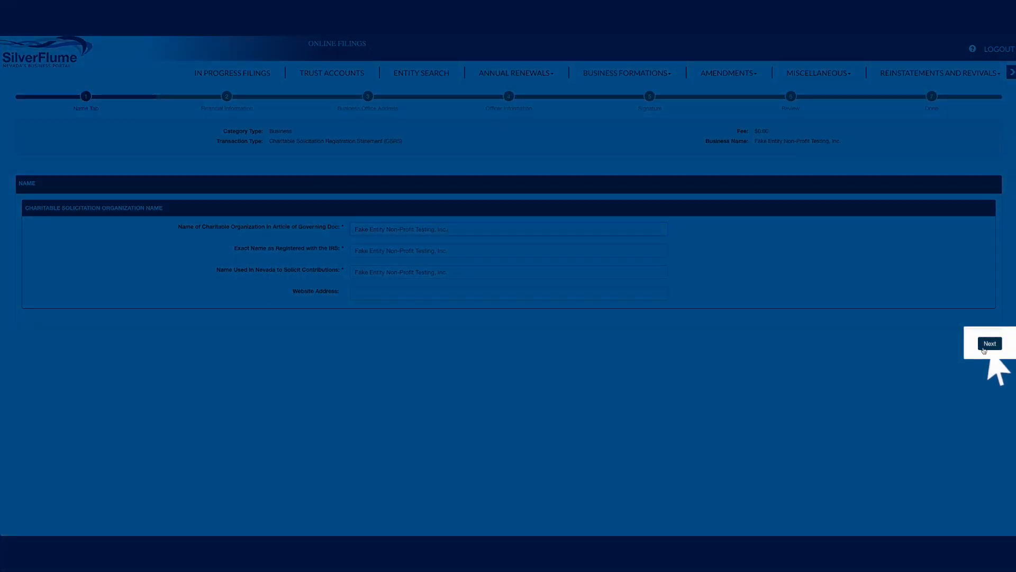
pyautogui.click(989, 343)
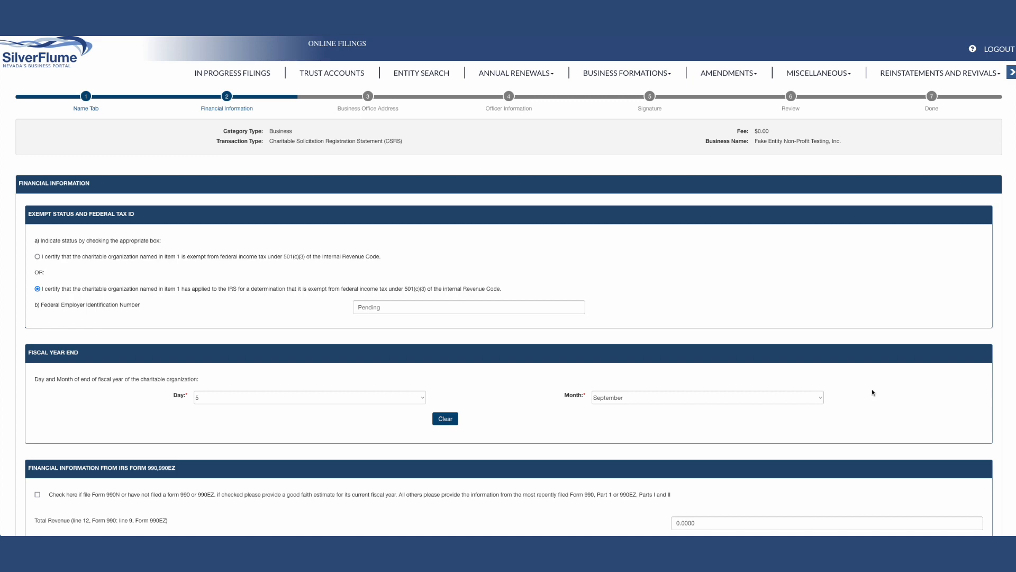
# Submit the completed financial information and the prefilled business office addresses to reach the officer information stage
pyautogui.scroll(-3, 872, 393)
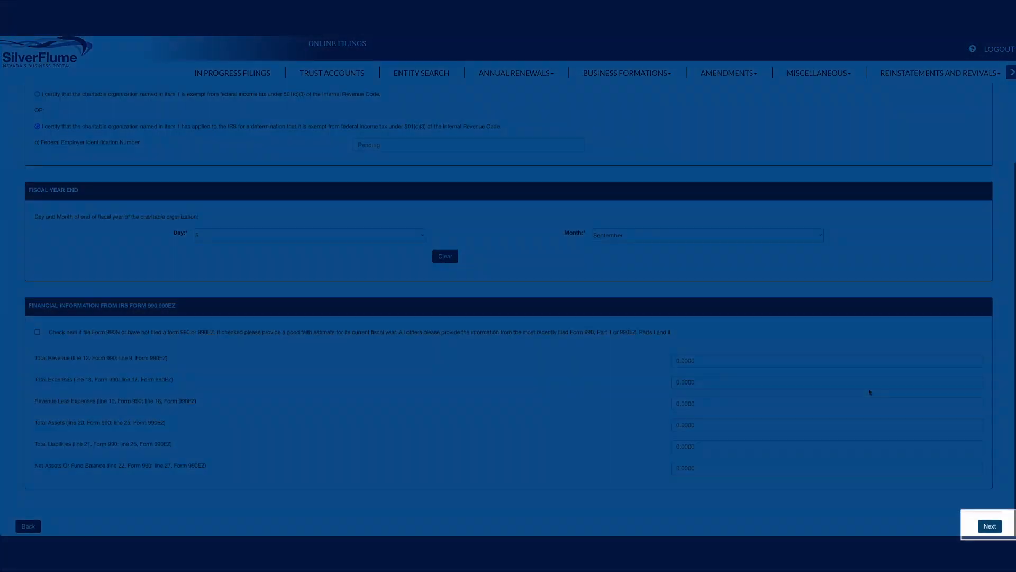
pyautogui.click(990, 525)
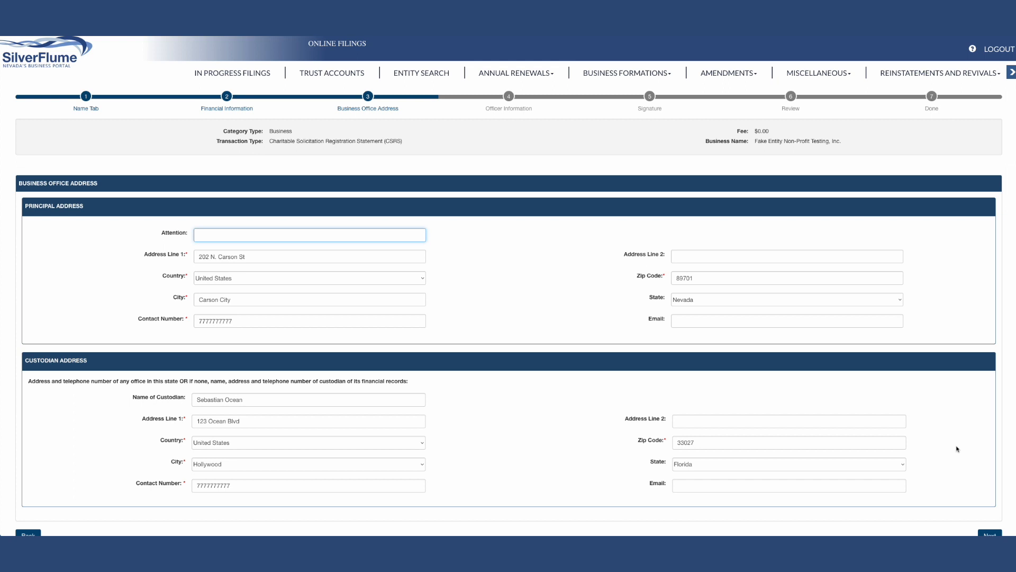
pyautogui.scroll(-1, 957, 449)
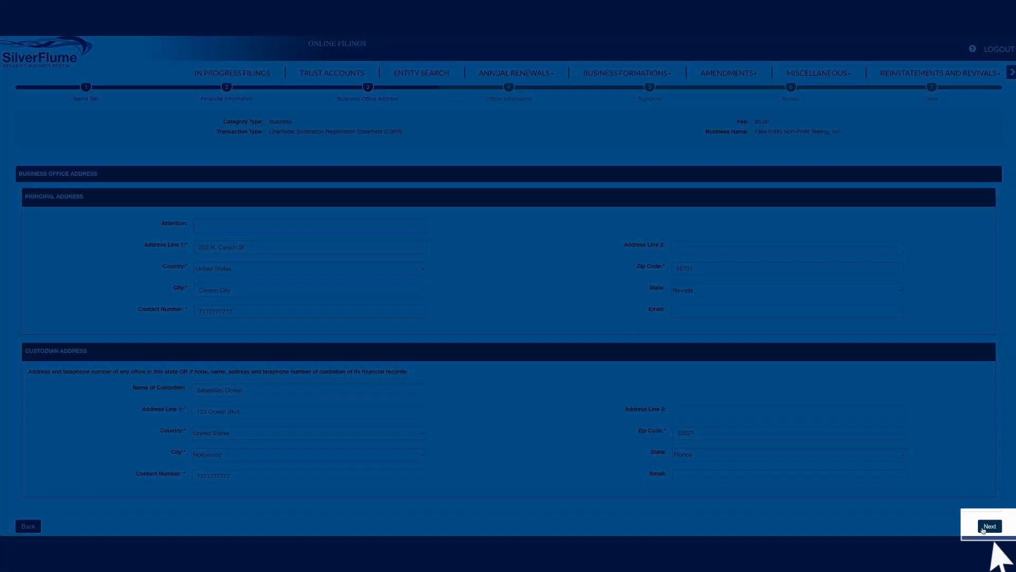
pyautogui.click(989, 526)
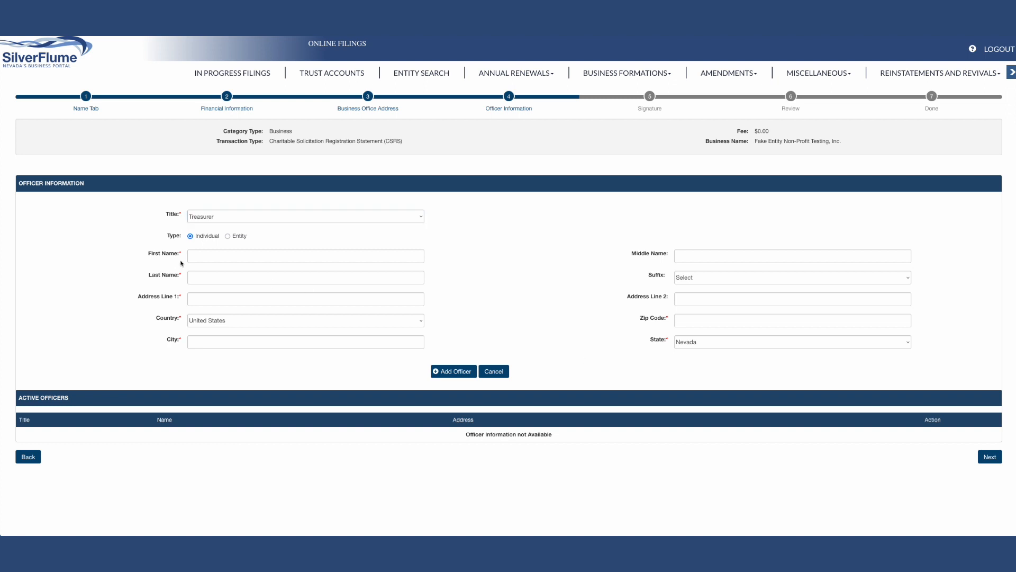
# Enter the treasurer's first name, last name and street address for the registration statement
pyautogui.press('Tab')
pyautogui.press('Tab')
pyautogui.write('Bill')
pyautogui.press('Tab')
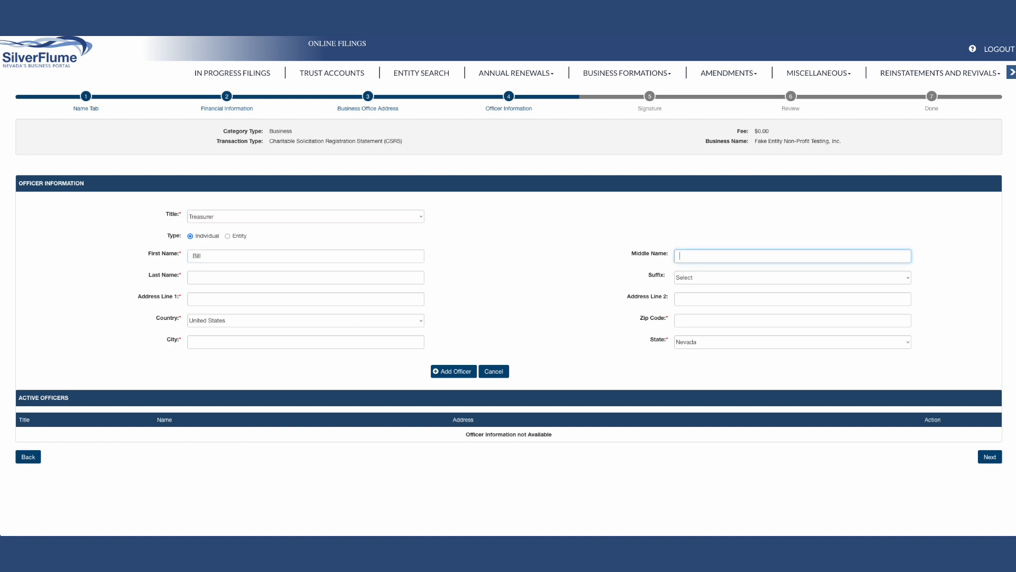
pyautogui.press('Tab')
pyautogui.write('Doe')
pyautogui.press('Tab')
pyautogui.write('202 N. Carson St.')
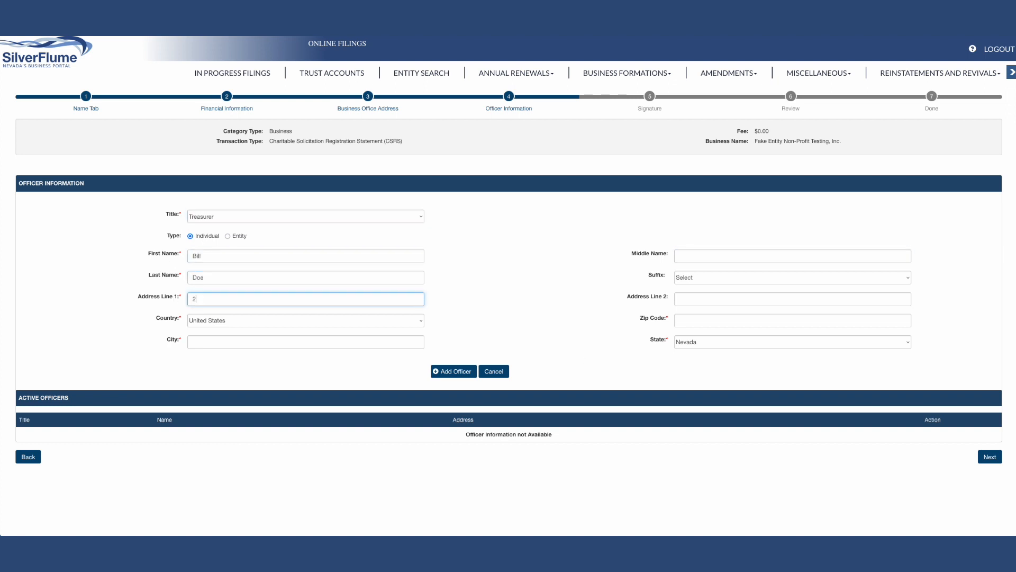
# Fill in the treasurer's city and ZIP code and add the officer to the active officers
pyautogui.click(192, 340)
pyautogui.write('Carson City')
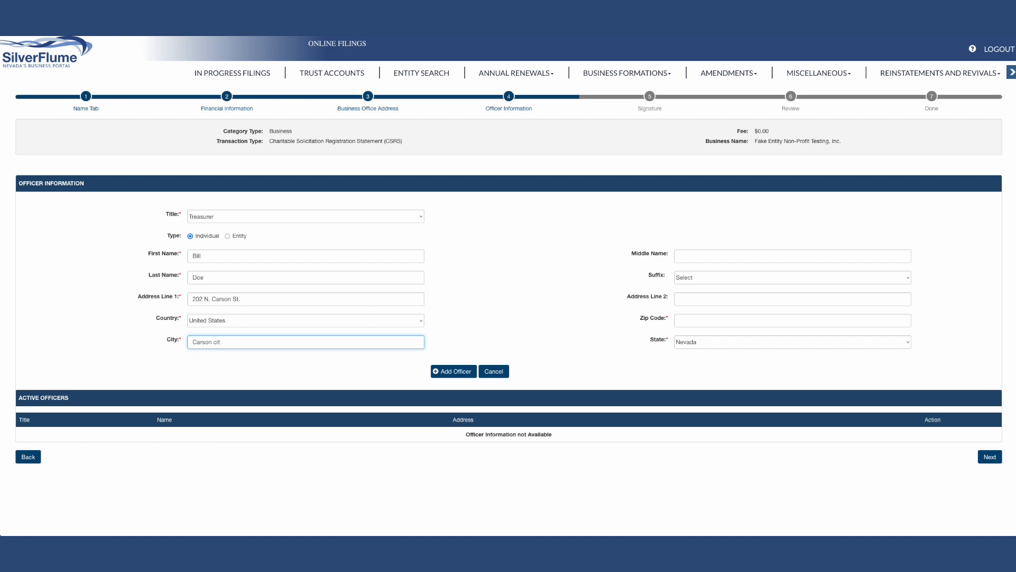
pyautogui.click(688, 319)
pyautogui.write('89701')
pyautogui.press('Tab')
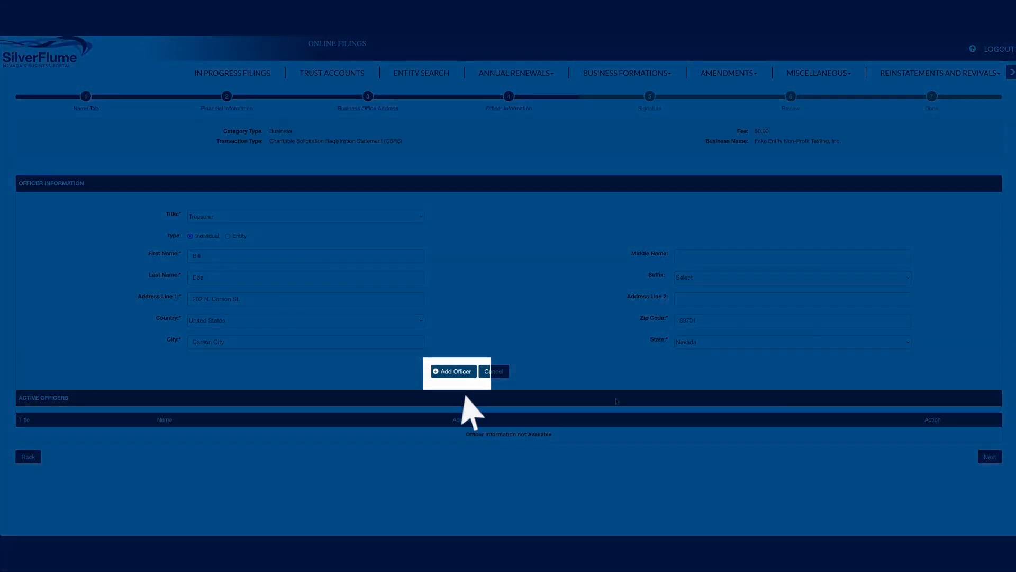
pyautogui.click(461, 373)
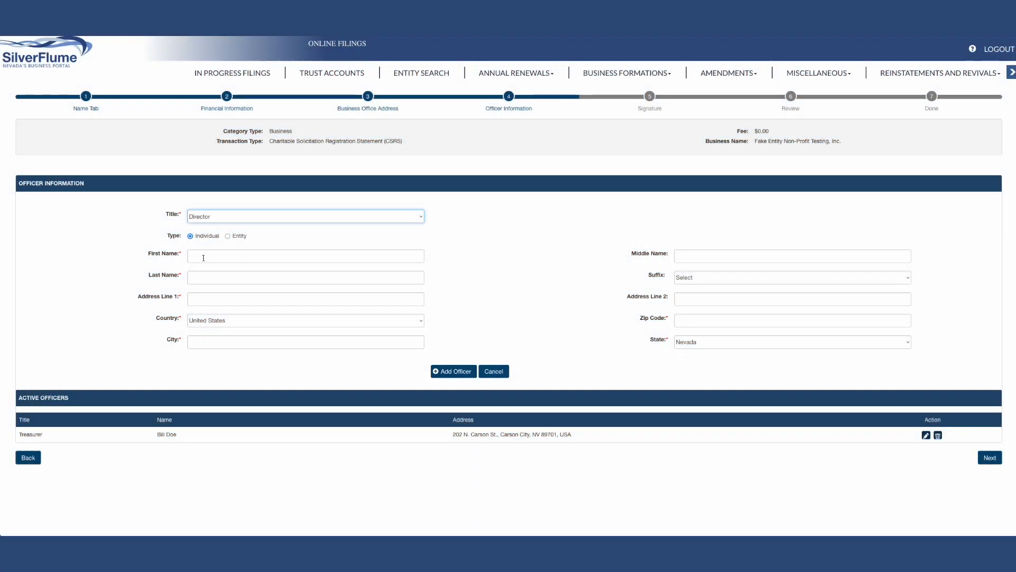
# Add a second officer as Director with their full name and postal address, and continue to the signature stage
pyautogui.click(203, 258)
pyautogui.click(198, 276)
pyautogui.click(201, 299)
pyautogui.write('202 N. Carson St.')
pyautogui.click(214, 344)
pyautogui.write('Carson City')
pyautogui.click(459, 372)
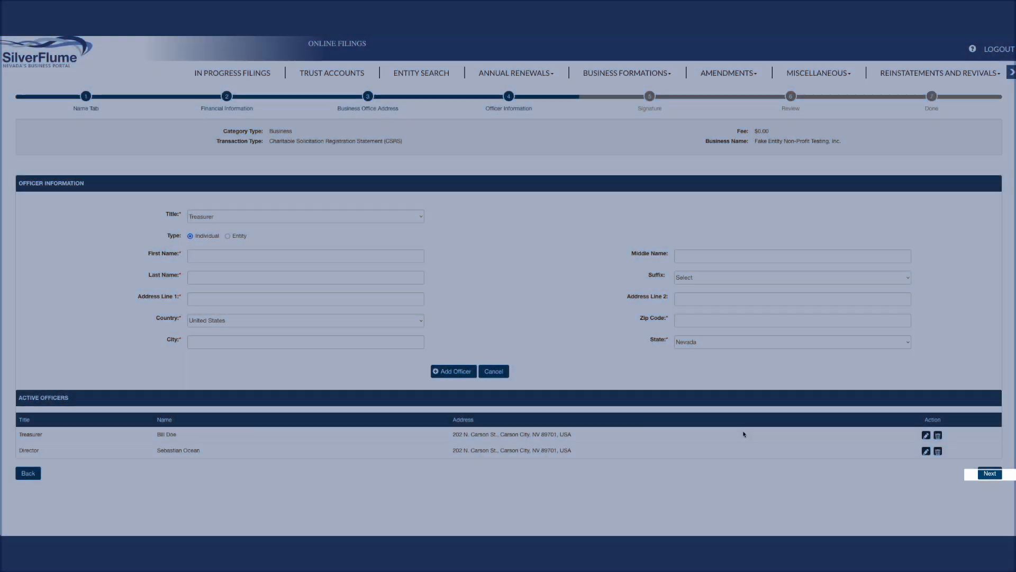
pyautogui.click(990, 473)
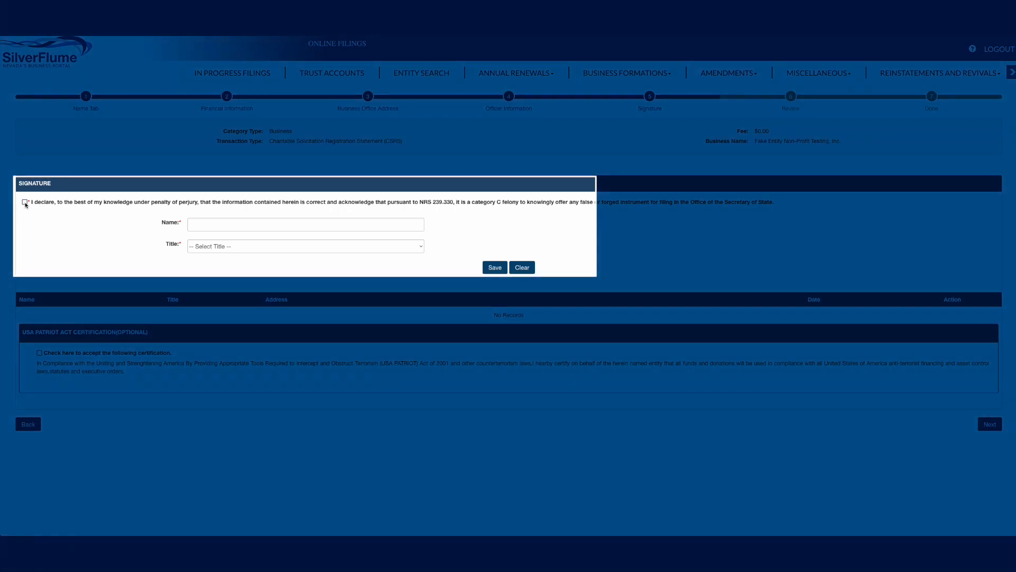
# Accept the perjury declaration, enter the signer's name for the registration statement, and continue to the review stage
pyautogui.click(25, 202)
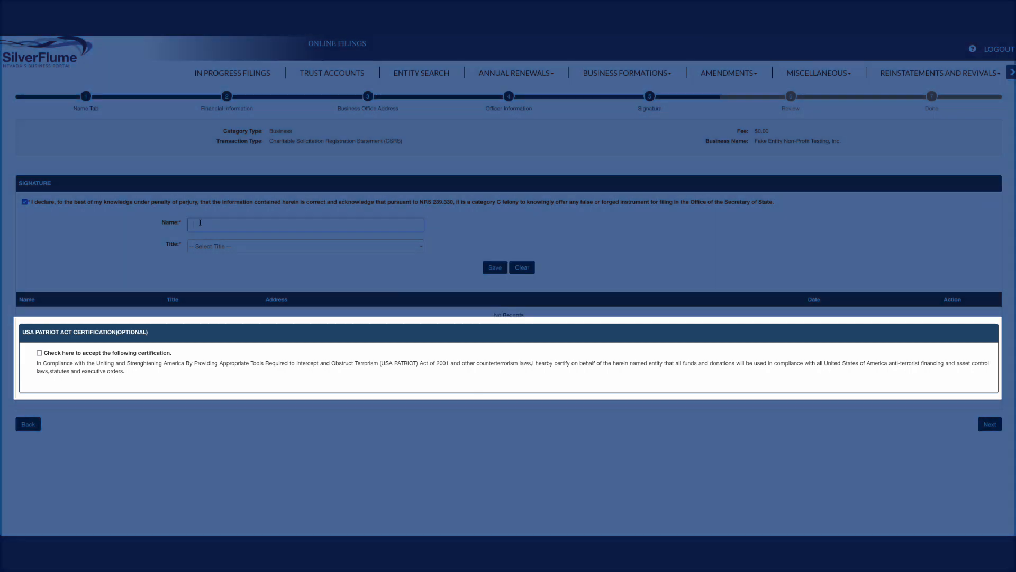
pyautogui.click(200, 223)
pyautogui.write('Bill Doe')
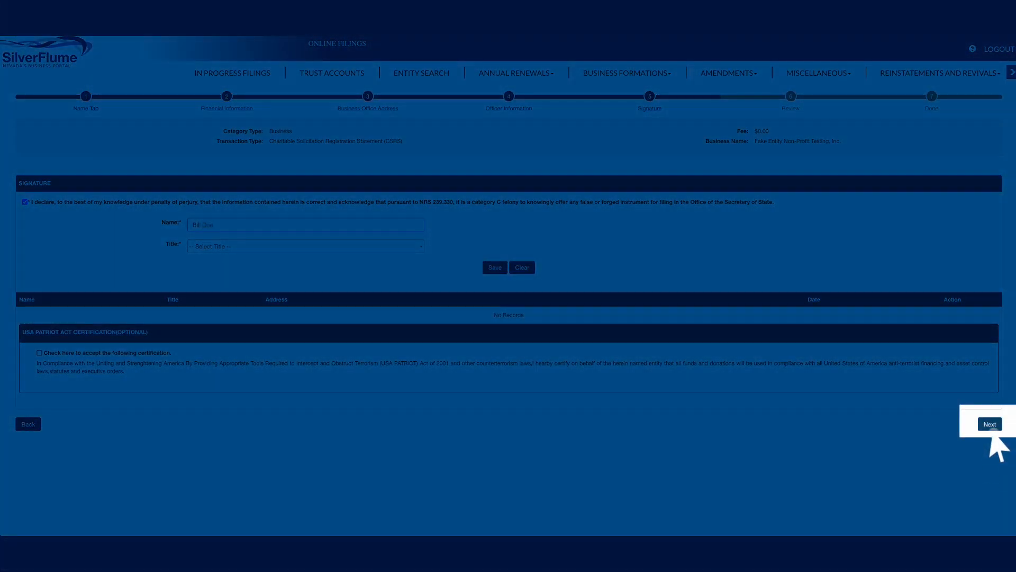
pyautogui.click(990, 424)
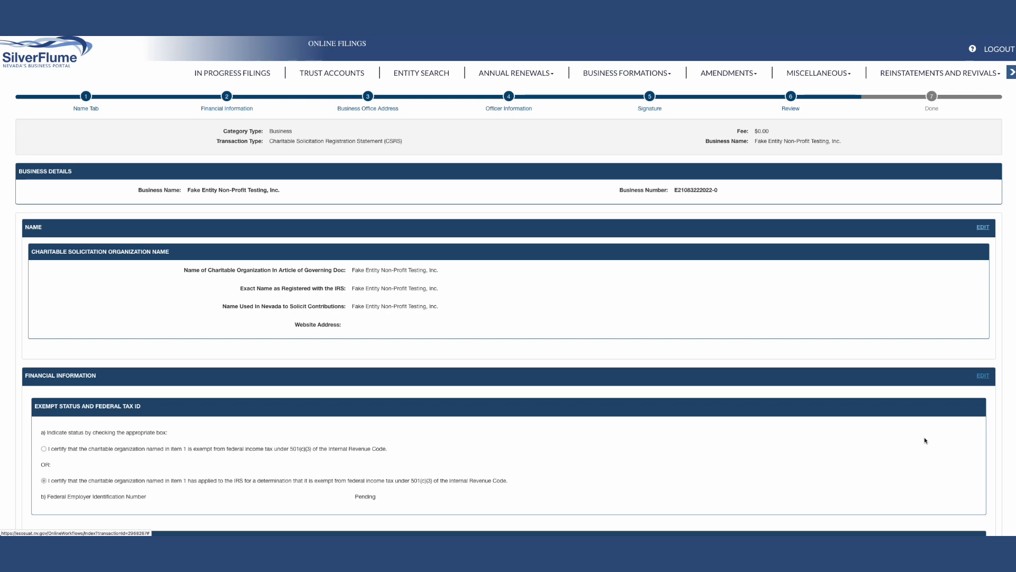
# Review the Charitable Solicitation Registration Statement from the organization name through the signature section, and complete it
pyautogui.scroll(-4, 829, 428)
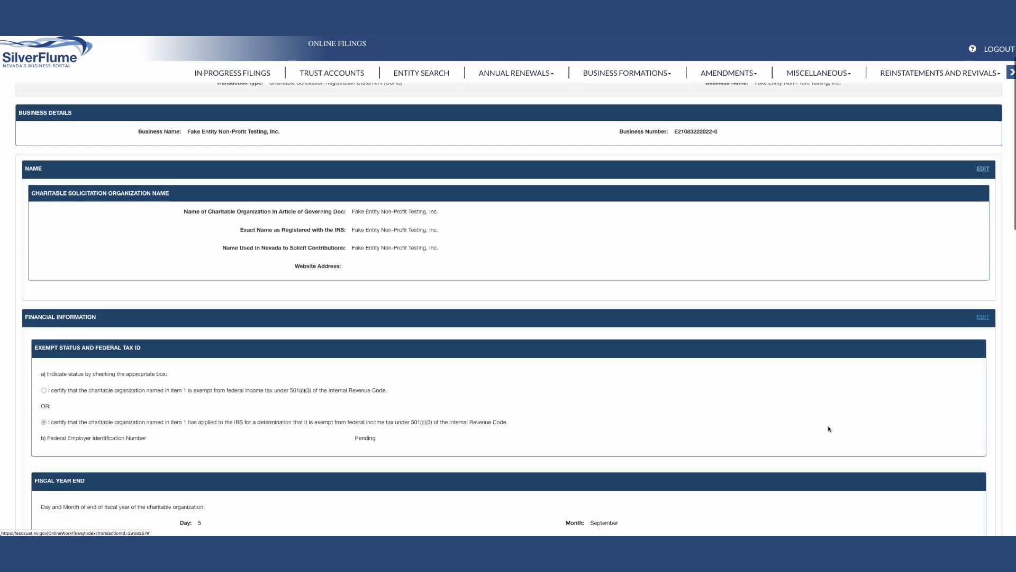
pyautogui.scroll(-4, 829, 429)
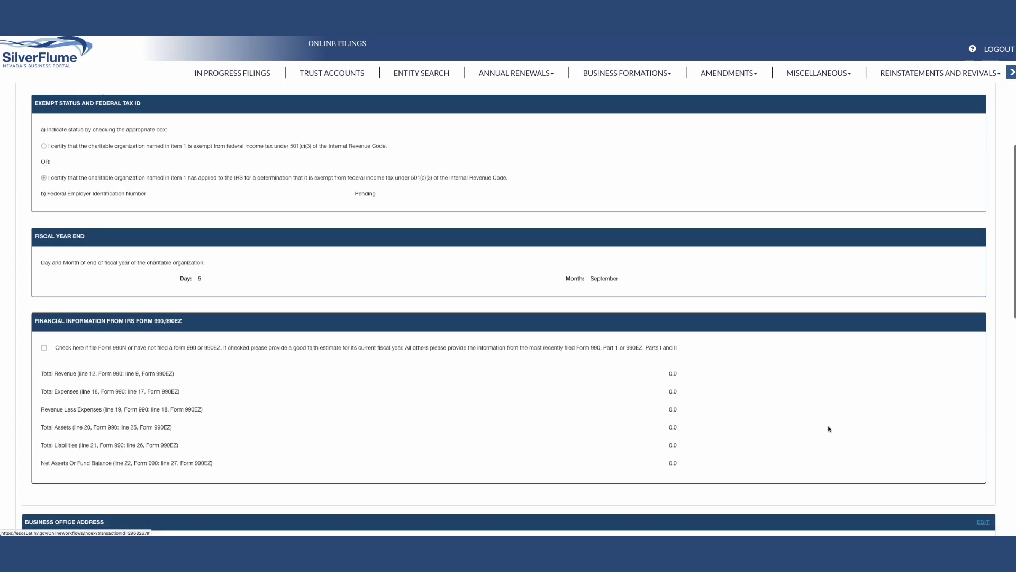
pyautogui.scroll(-4, 829, 429)
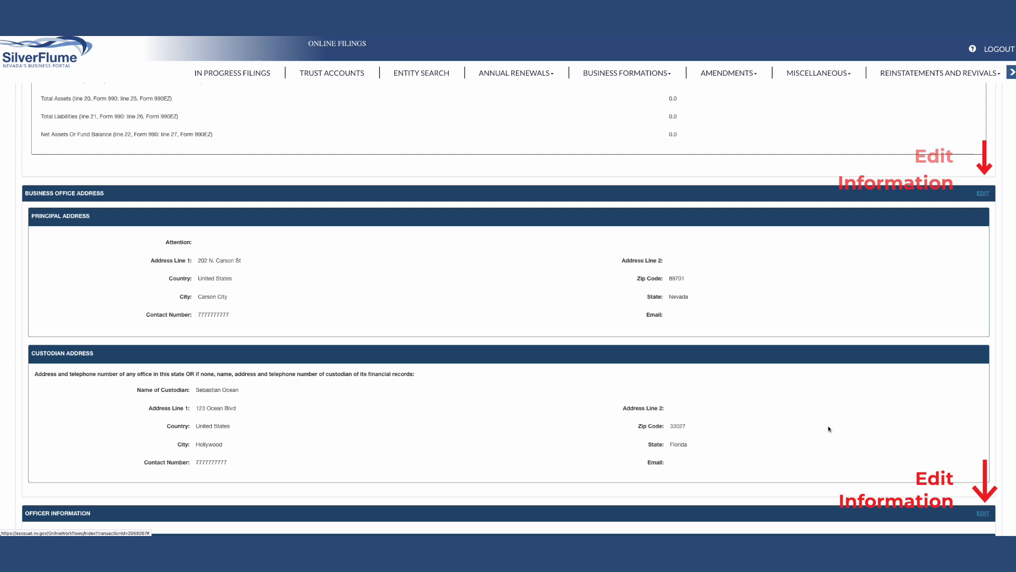
pyautogui.scroll(-5, 829, 429)
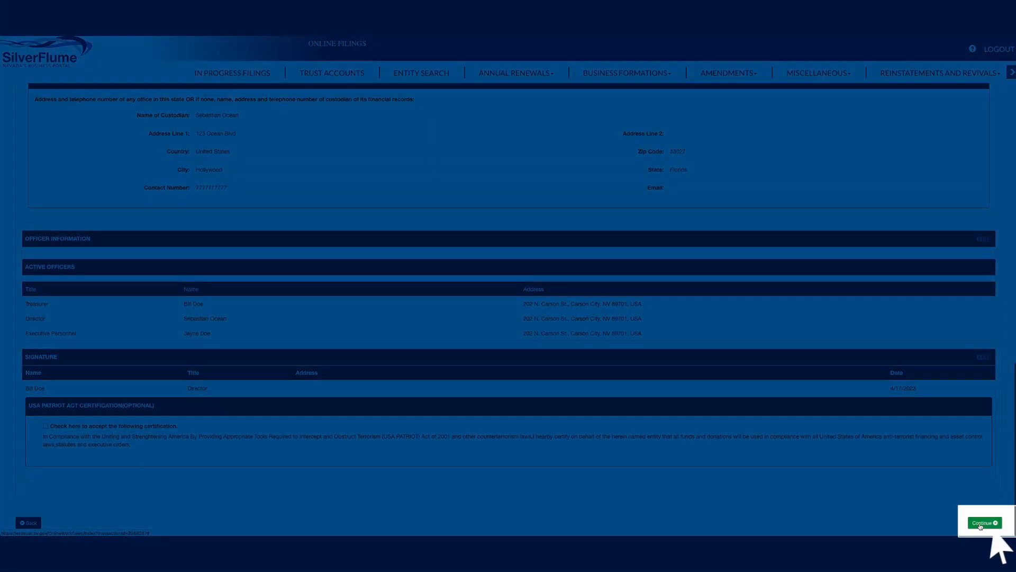
pyautogui.click(979, 523)
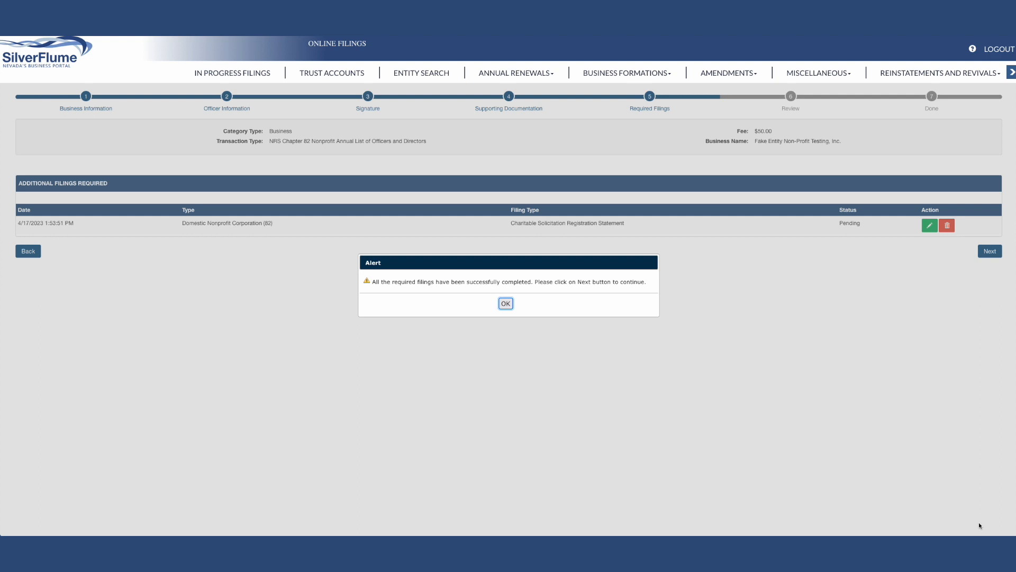
# Acknowledge the required-filings alert, proceed to the annual list's review stage, and check its details through to the end
pyautogui.click(505, 303)
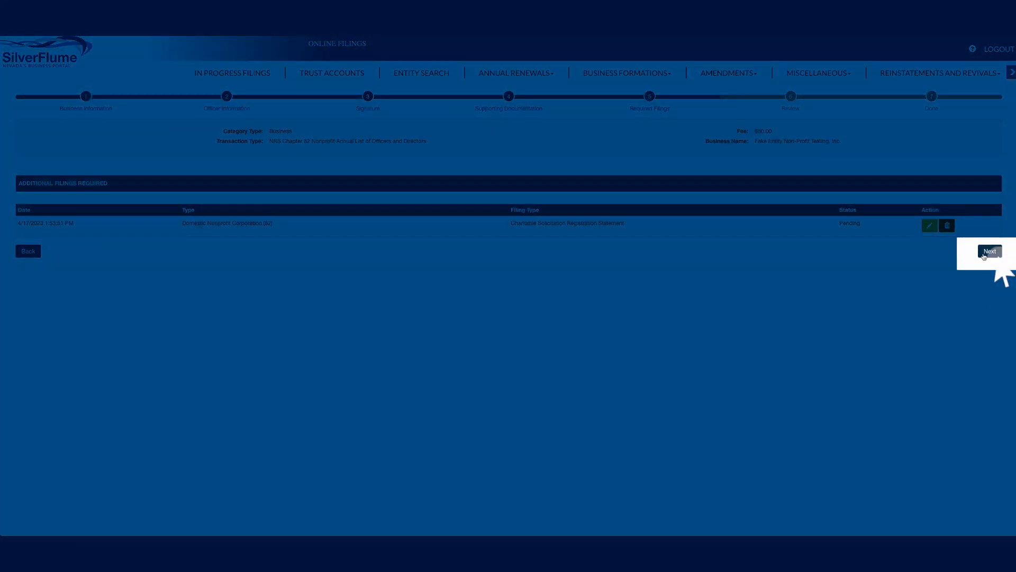
pyautogui.click(984, 254)
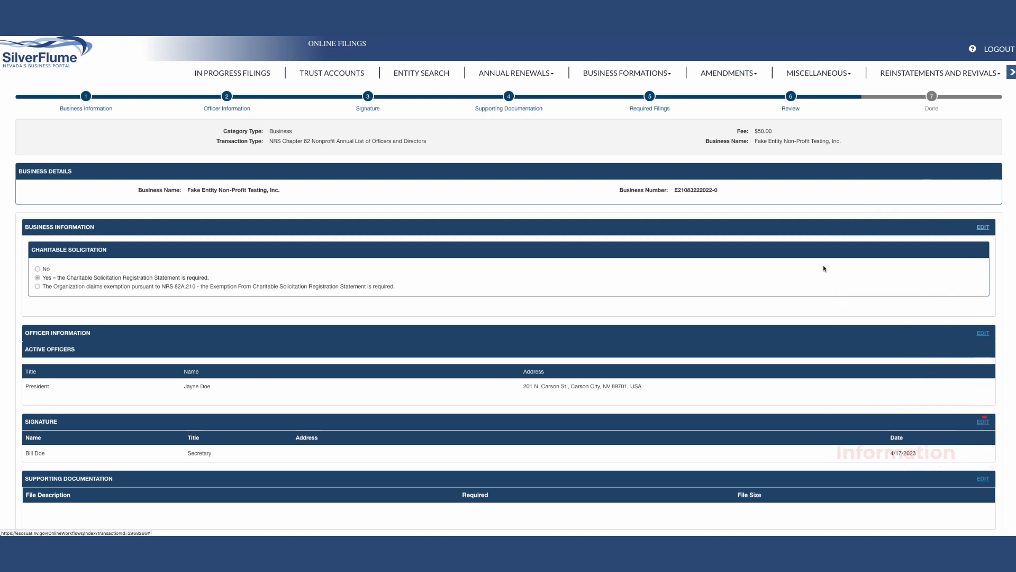
pyautogui.scroll(-2, 824, 268)
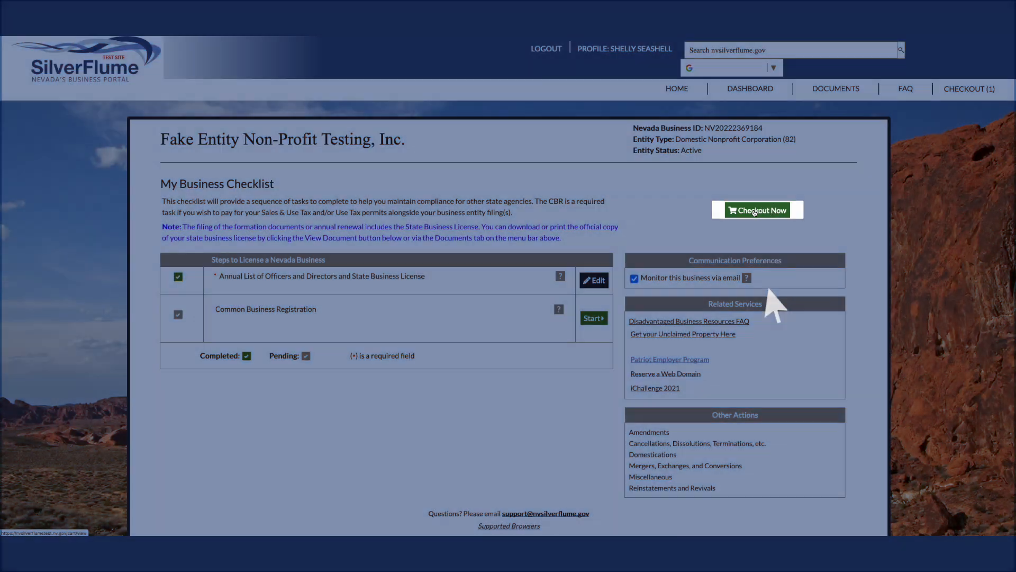
# Check out the annual list and registration statement, and confirm authorization to manage the business to reach the payment page
pyautogui.click(754, 212)
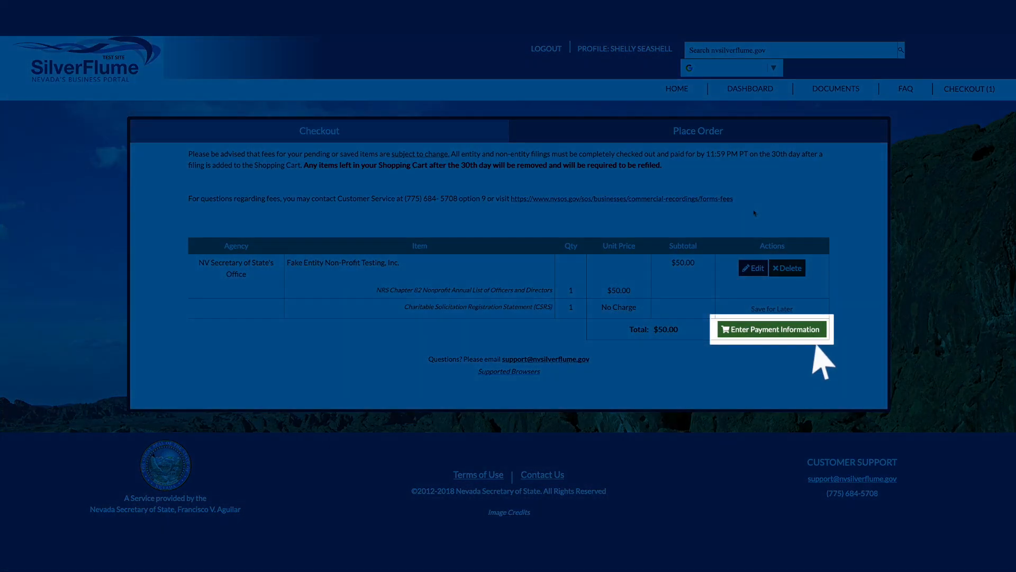
pyautogui.click(761, 332)
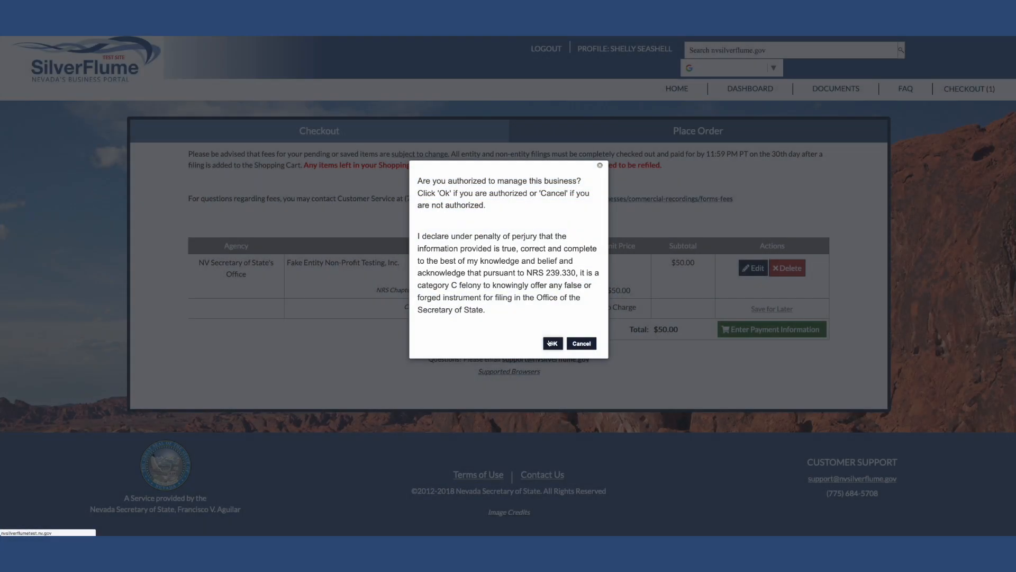
pyautogui.click(552, 343)
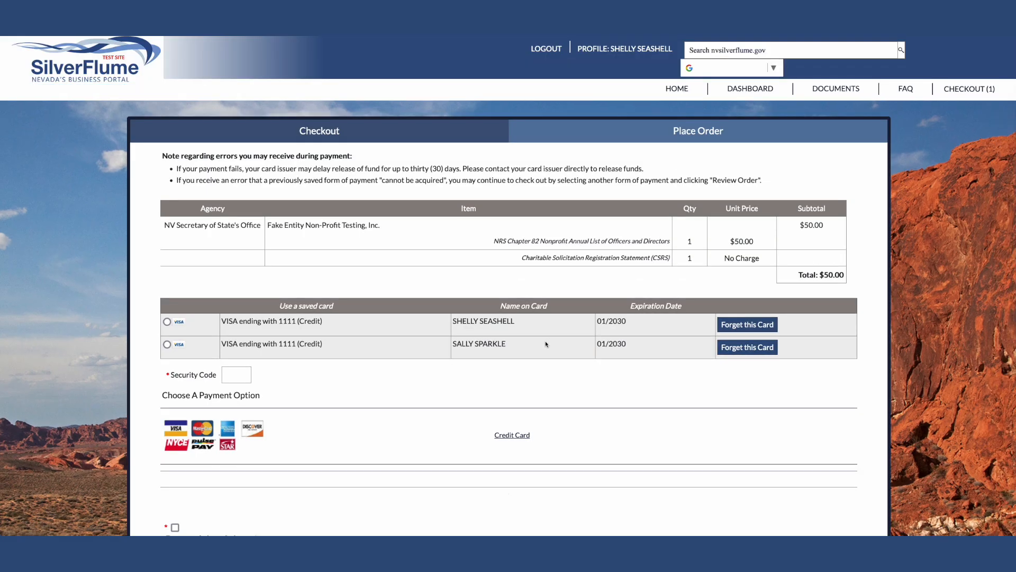
# Place the order with the first saved VISA card, entering its security code and accepting the payment acknowledgment
pyautogui.scroll(-1, 546, 344)
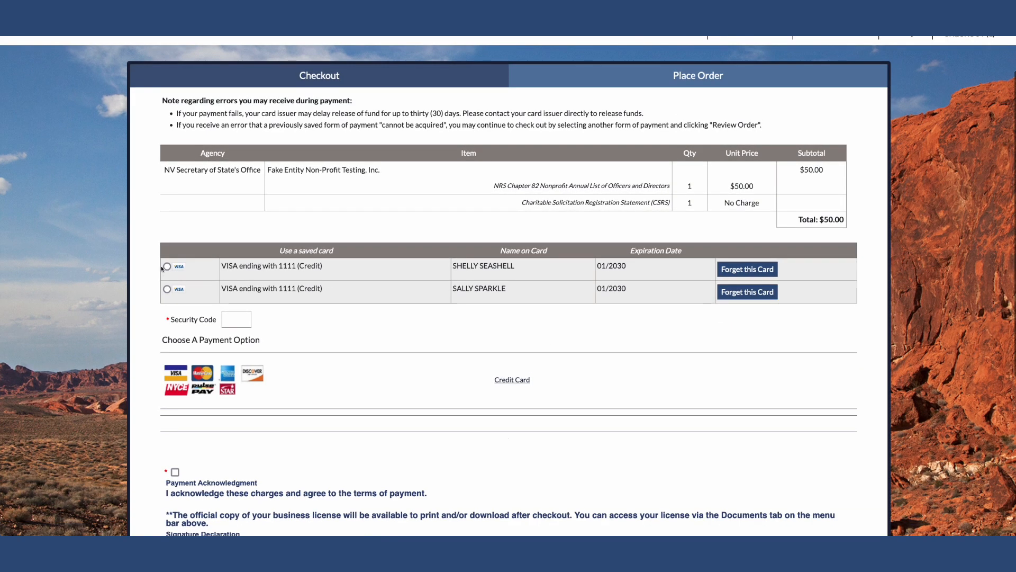
pyautogui.click(166, 322)
pyautogui.scroll(-3, 388, 349)
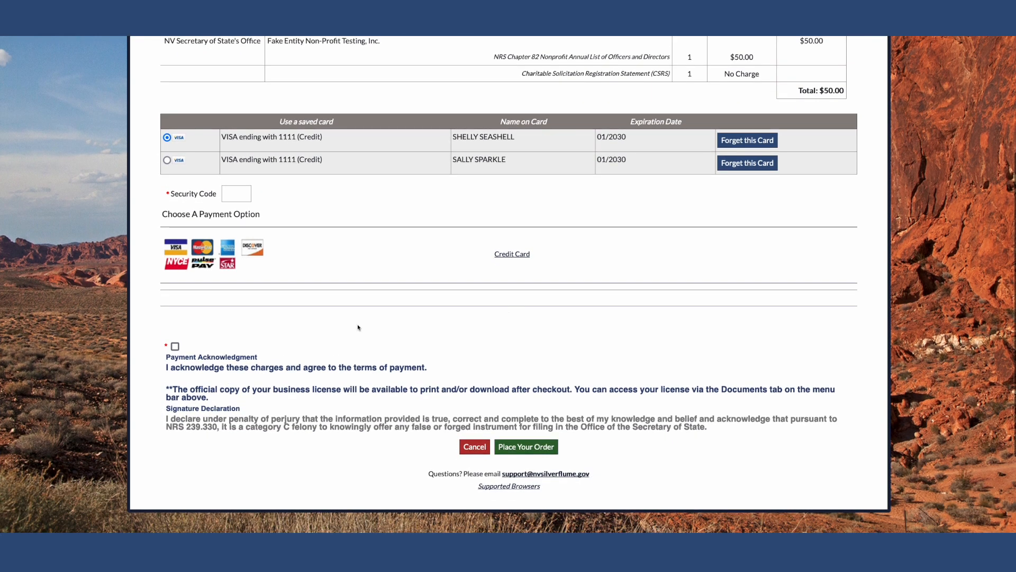
pyautogui.click(237, 193)
pyautogui.write('123')
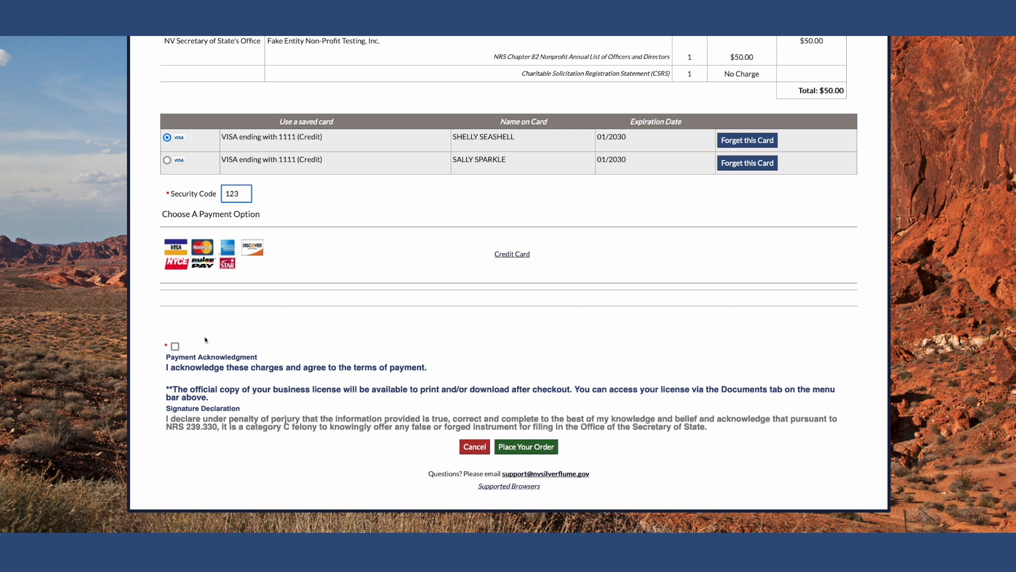
pyautogui.click(174, 346)
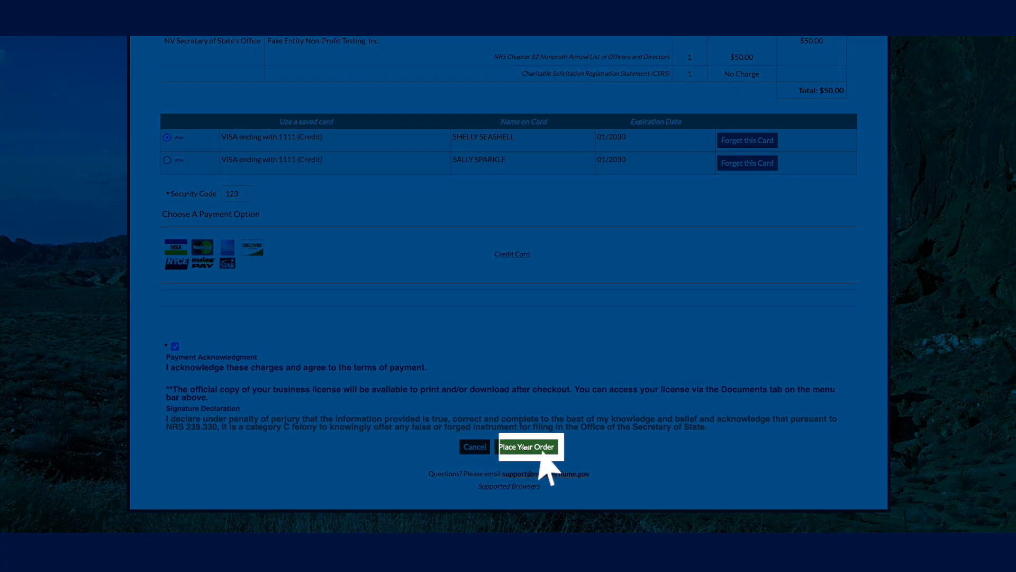
pyautogui.click(524, 446)
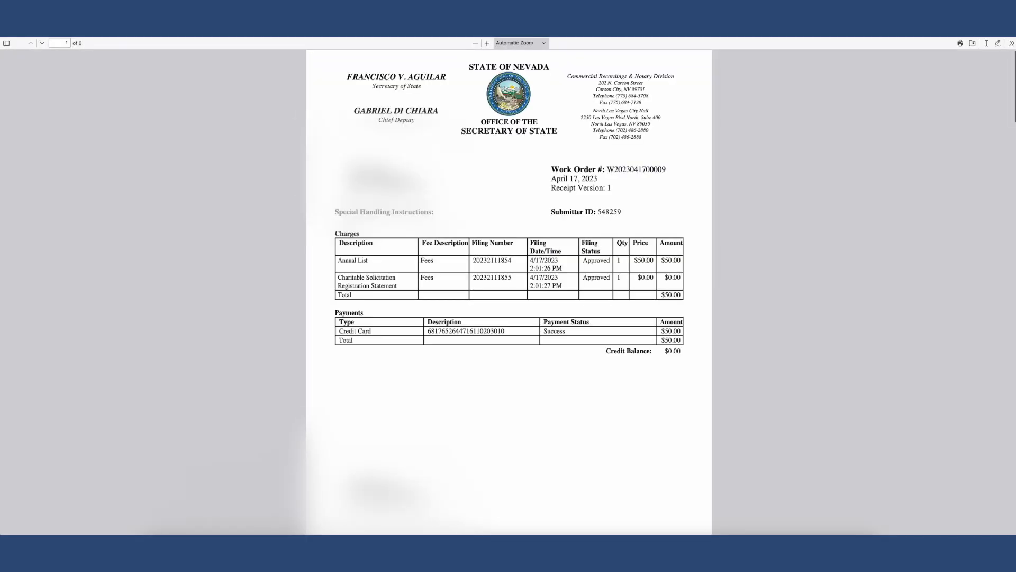
# Examine the filed documents, from the receipt and filing acknowledgement to the annual list and Charitable Solicitation Registration Statement
pyautogui.scroll(-5, 793, 497)
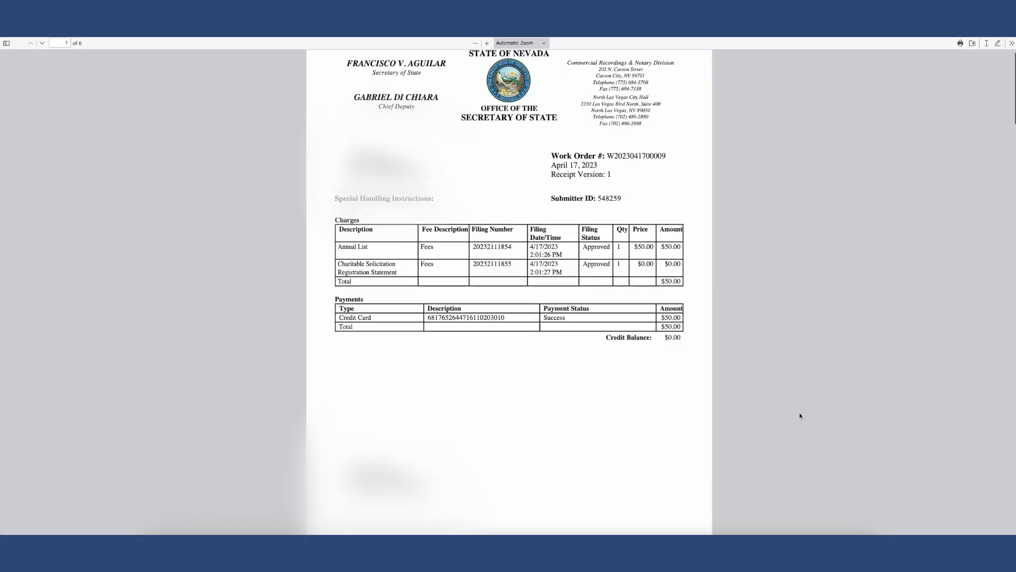
pyautogui.scroll(-5, 801, 415)
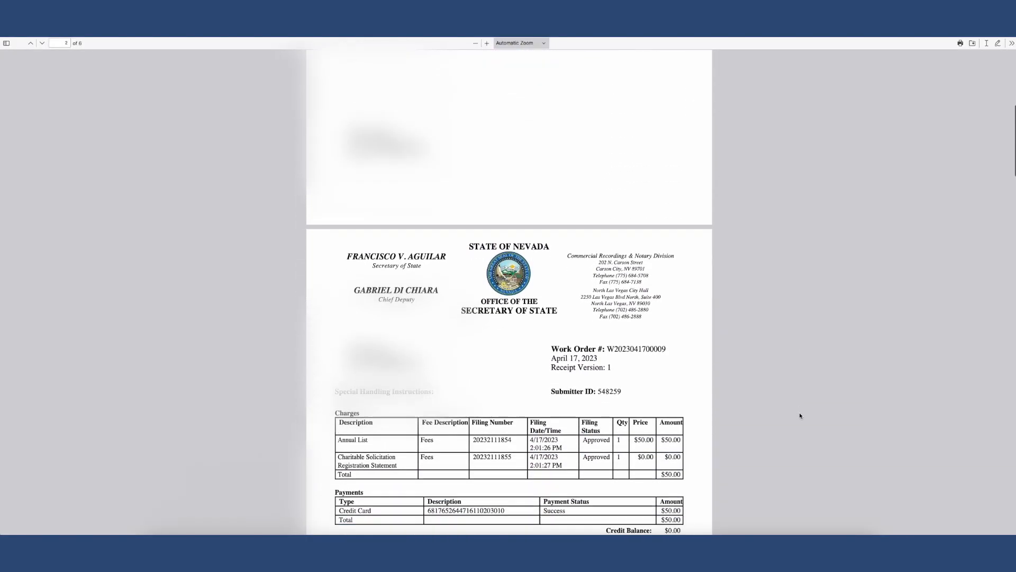
pyautogui.scroll(-6, 801, 415)
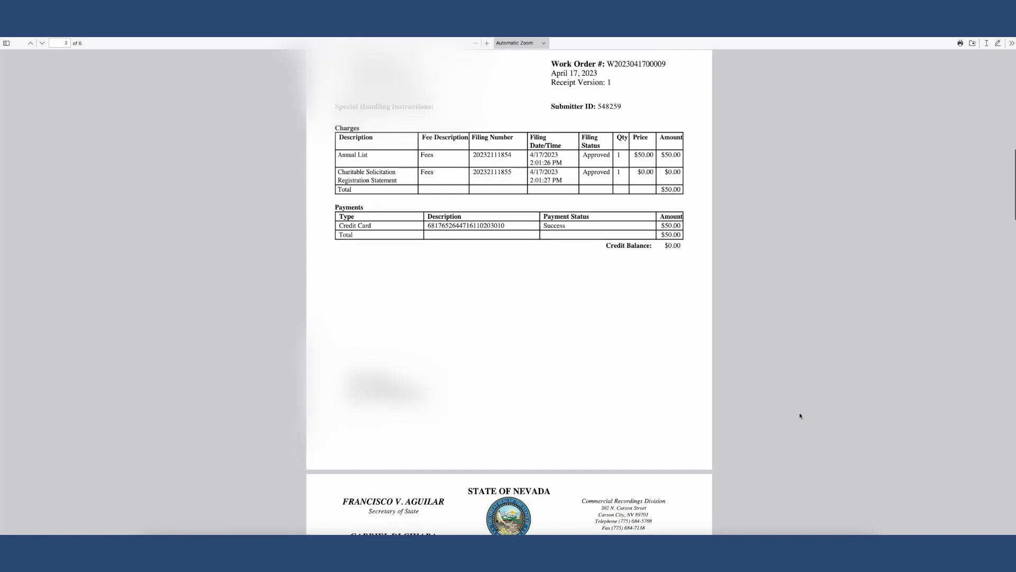
pyautogui.scroll(-7, 800, 415)
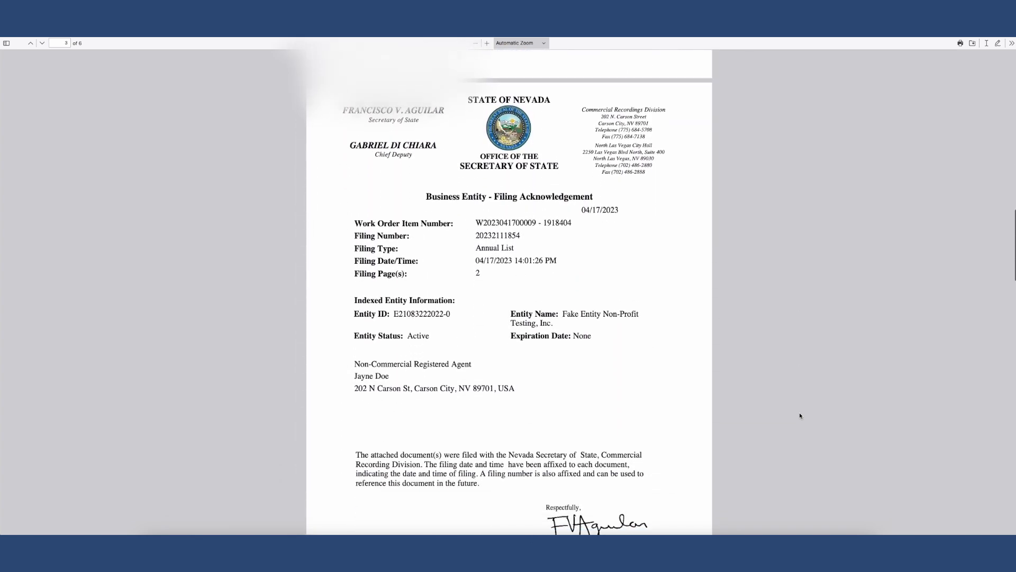
pyautogui.scroll(-8, 800, 415)
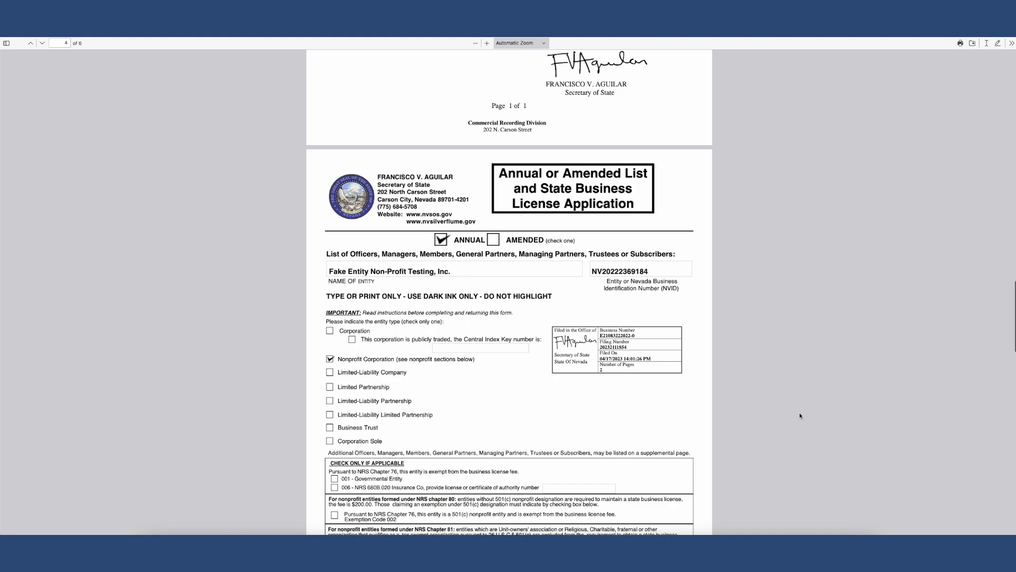
pyautogui.scroll(-8, 800, 416)
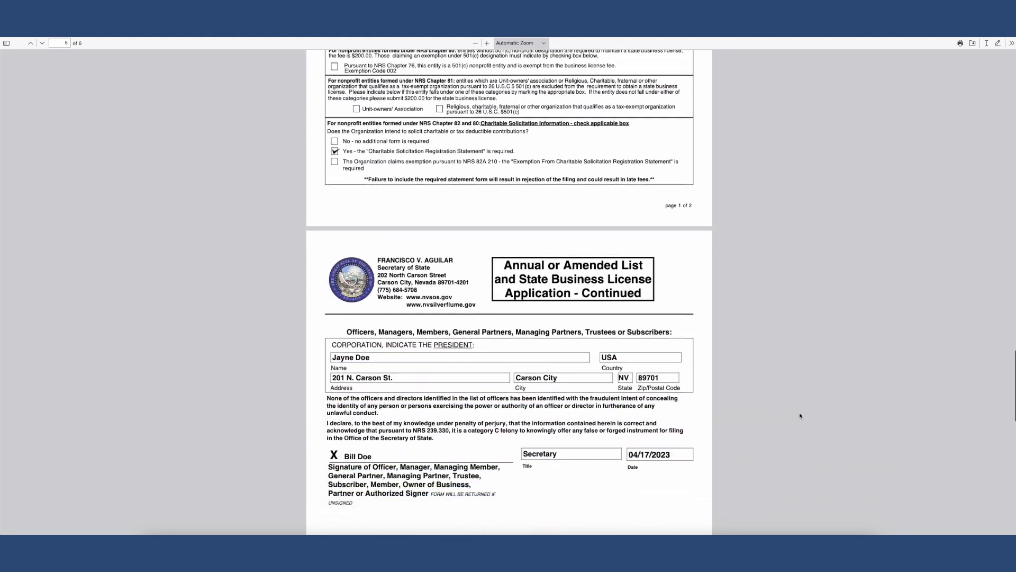
pyautogui.scroll(-5, 800, 416)
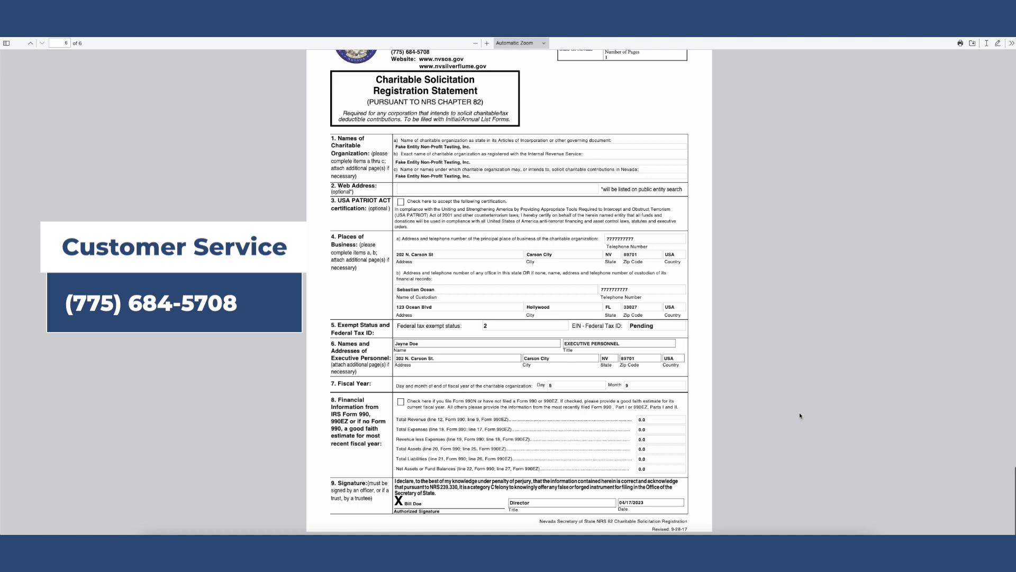
pyautogui.scroll(1, 800, 416)
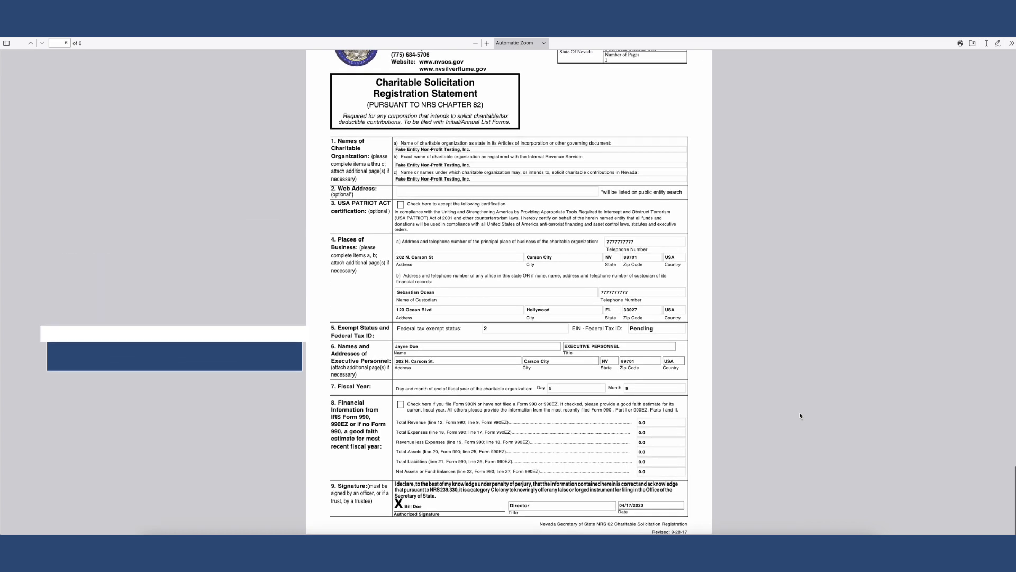
pyautogui.scroll(1, 800, 416)
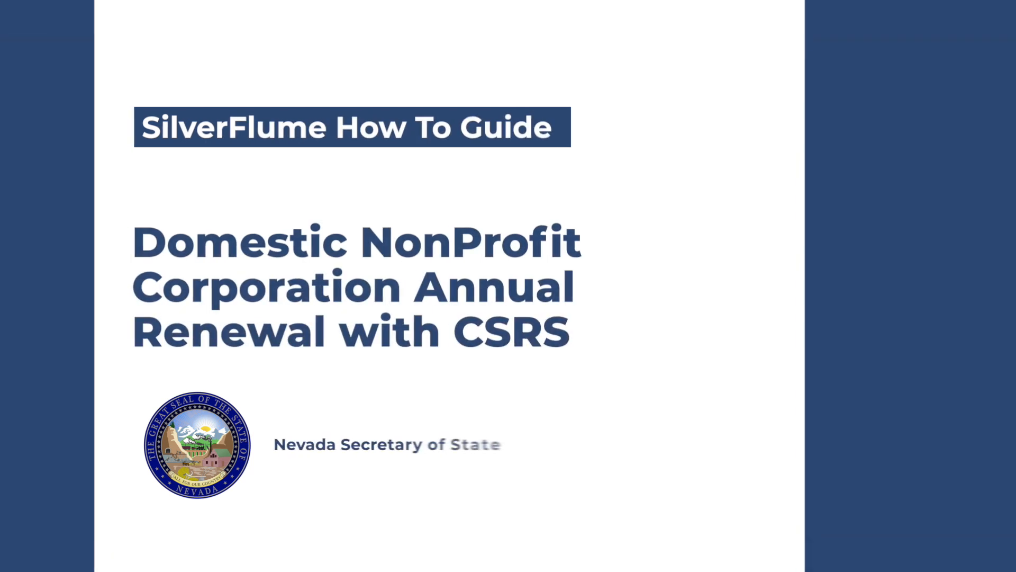